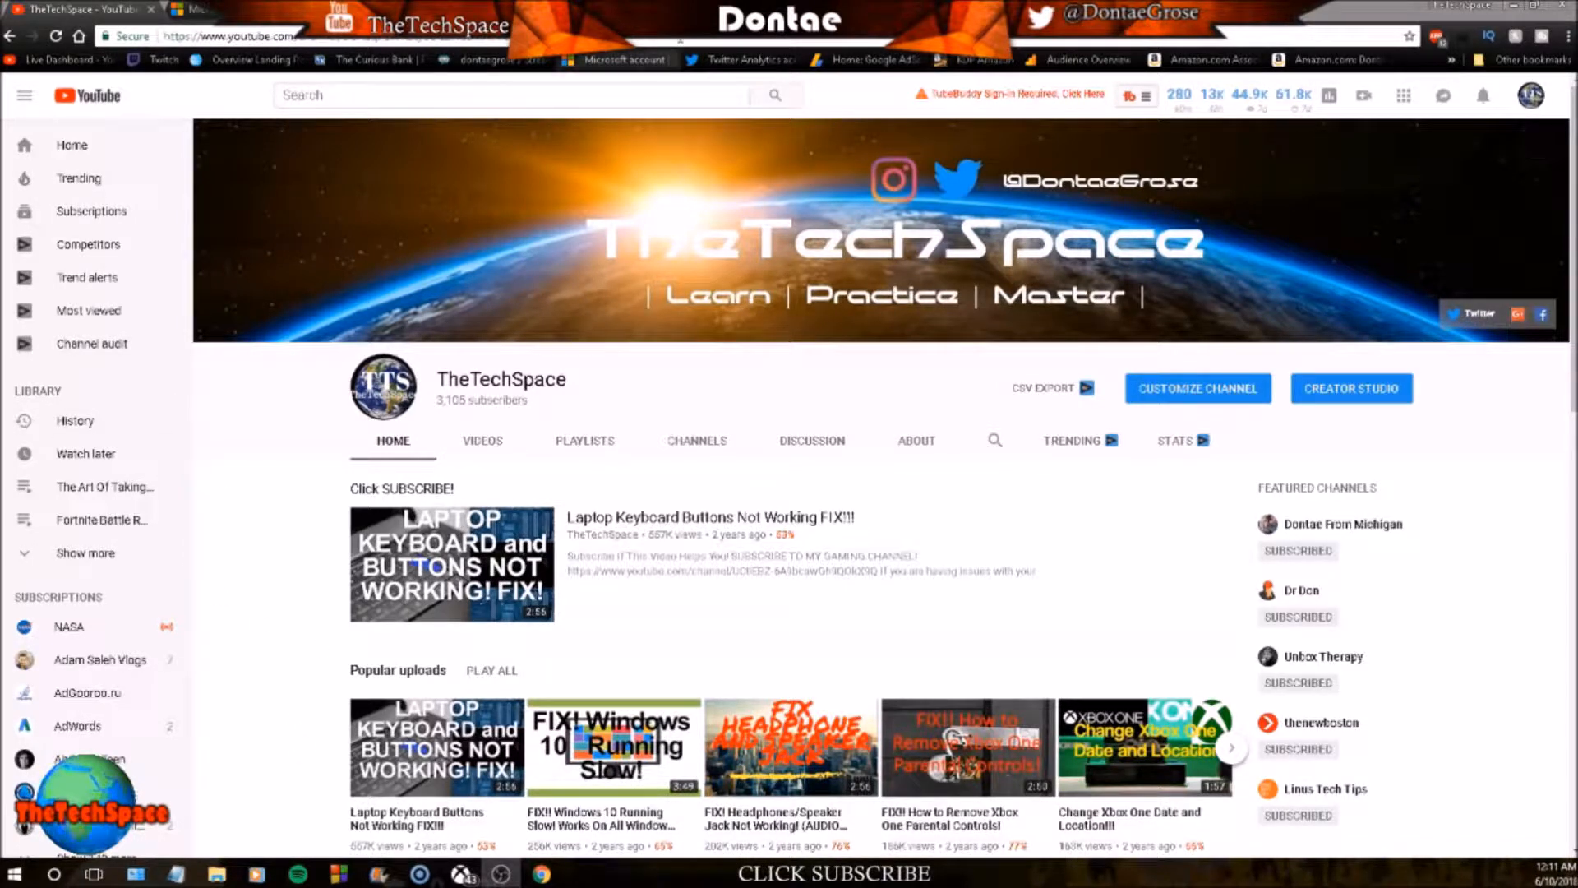
- Search Google for "audacity download" and open the official Audacity download page
{"action": "left_click", "coordinate": [597, 60]}
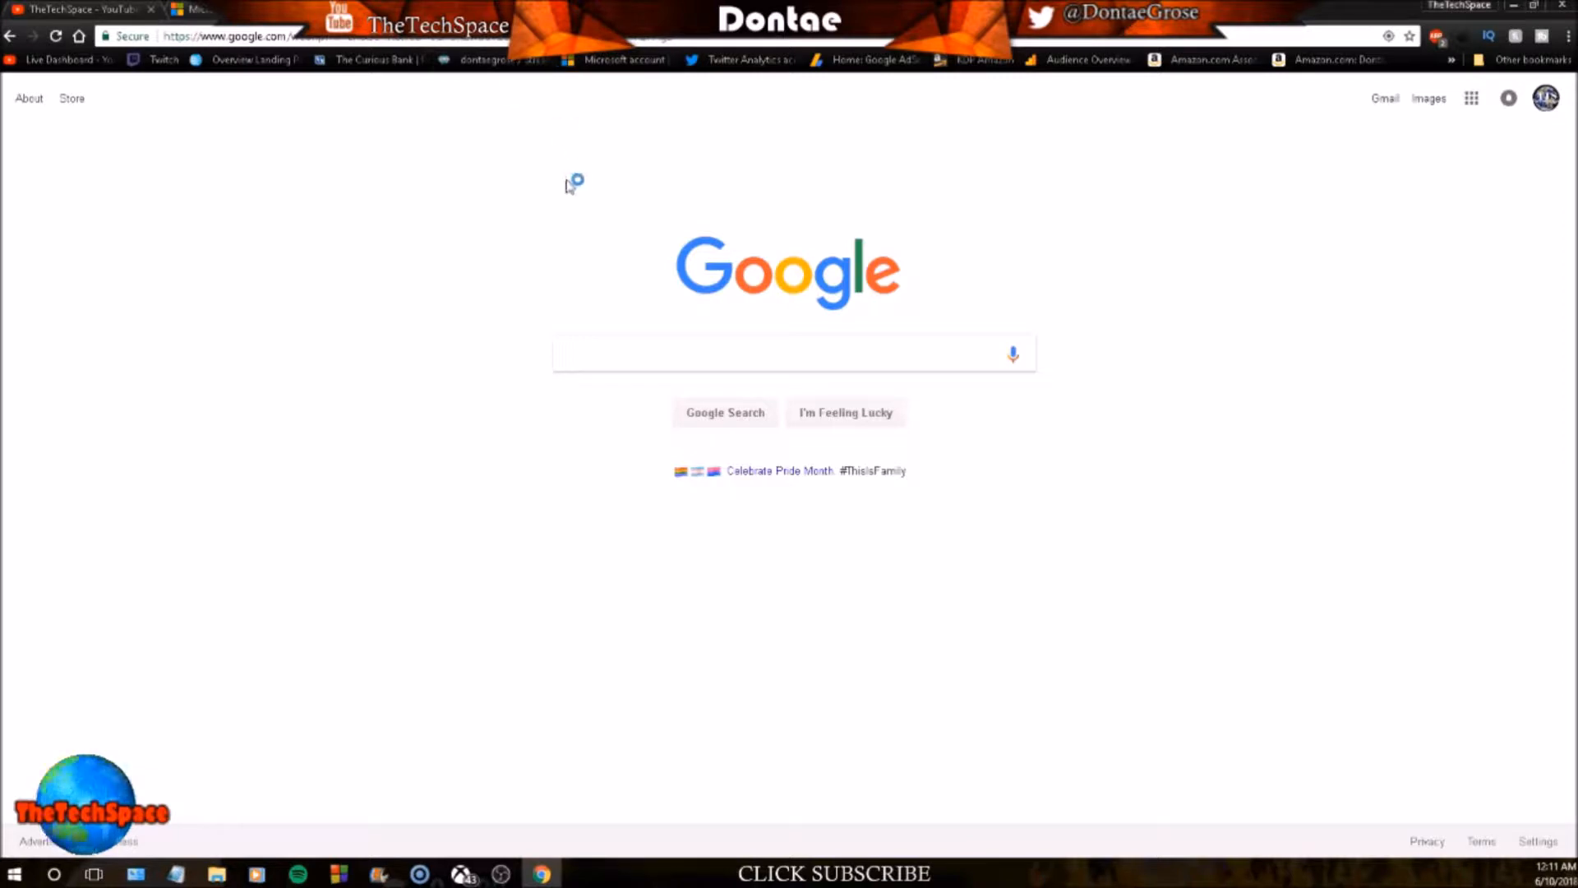
{"action": "left_click", "coordinate": [571, 353]}
{"action": "type", "text": "aud"}
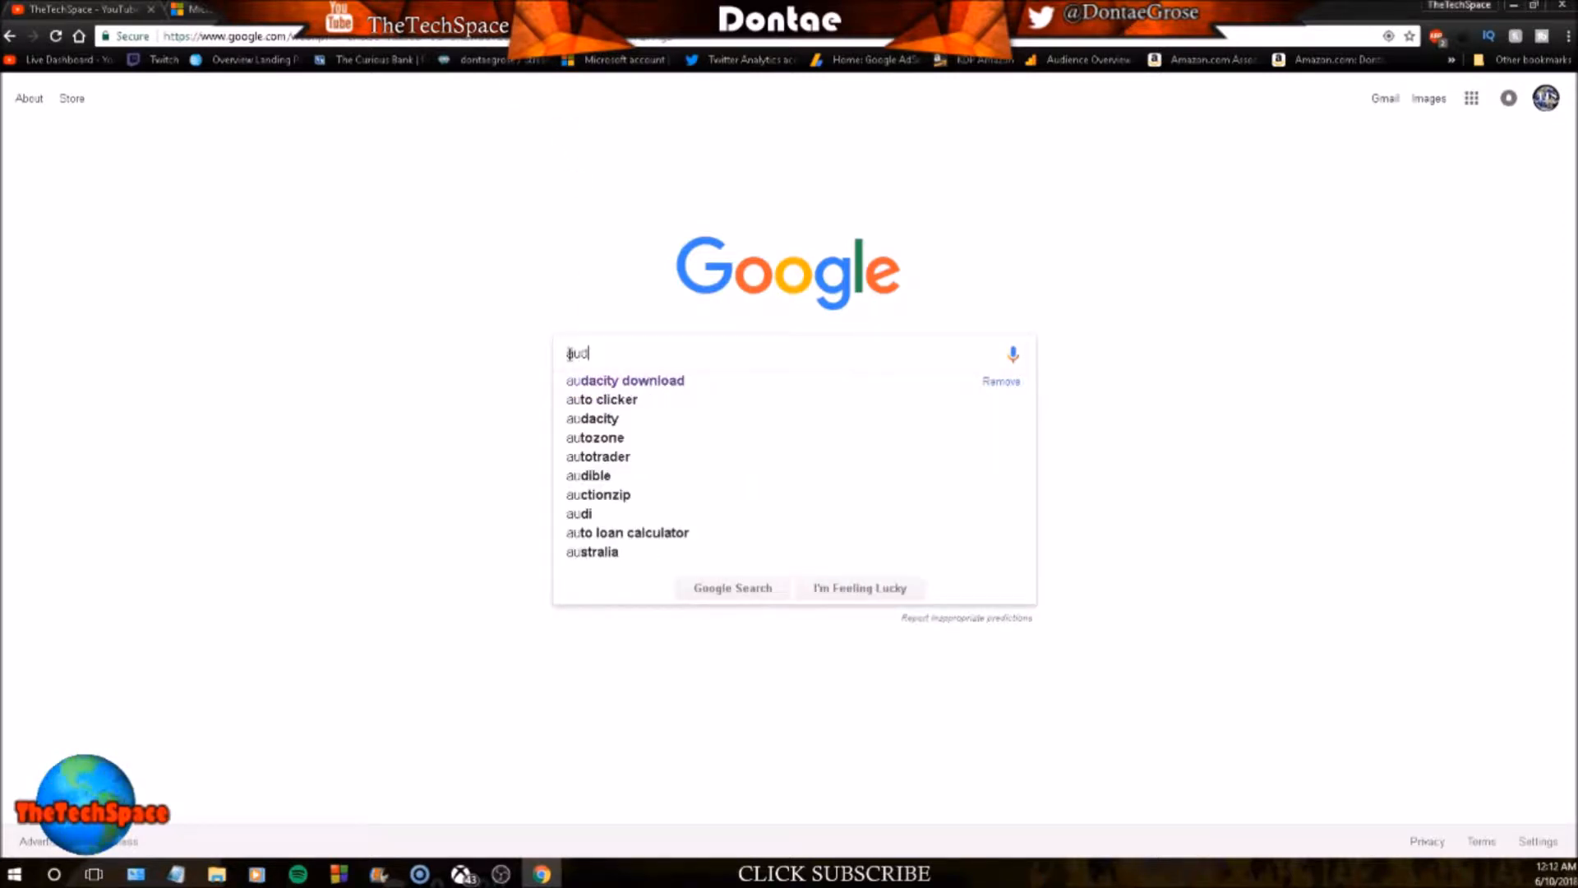
{"action": "key", "text": "Down"}
{"action": "key", "text": "Return"}
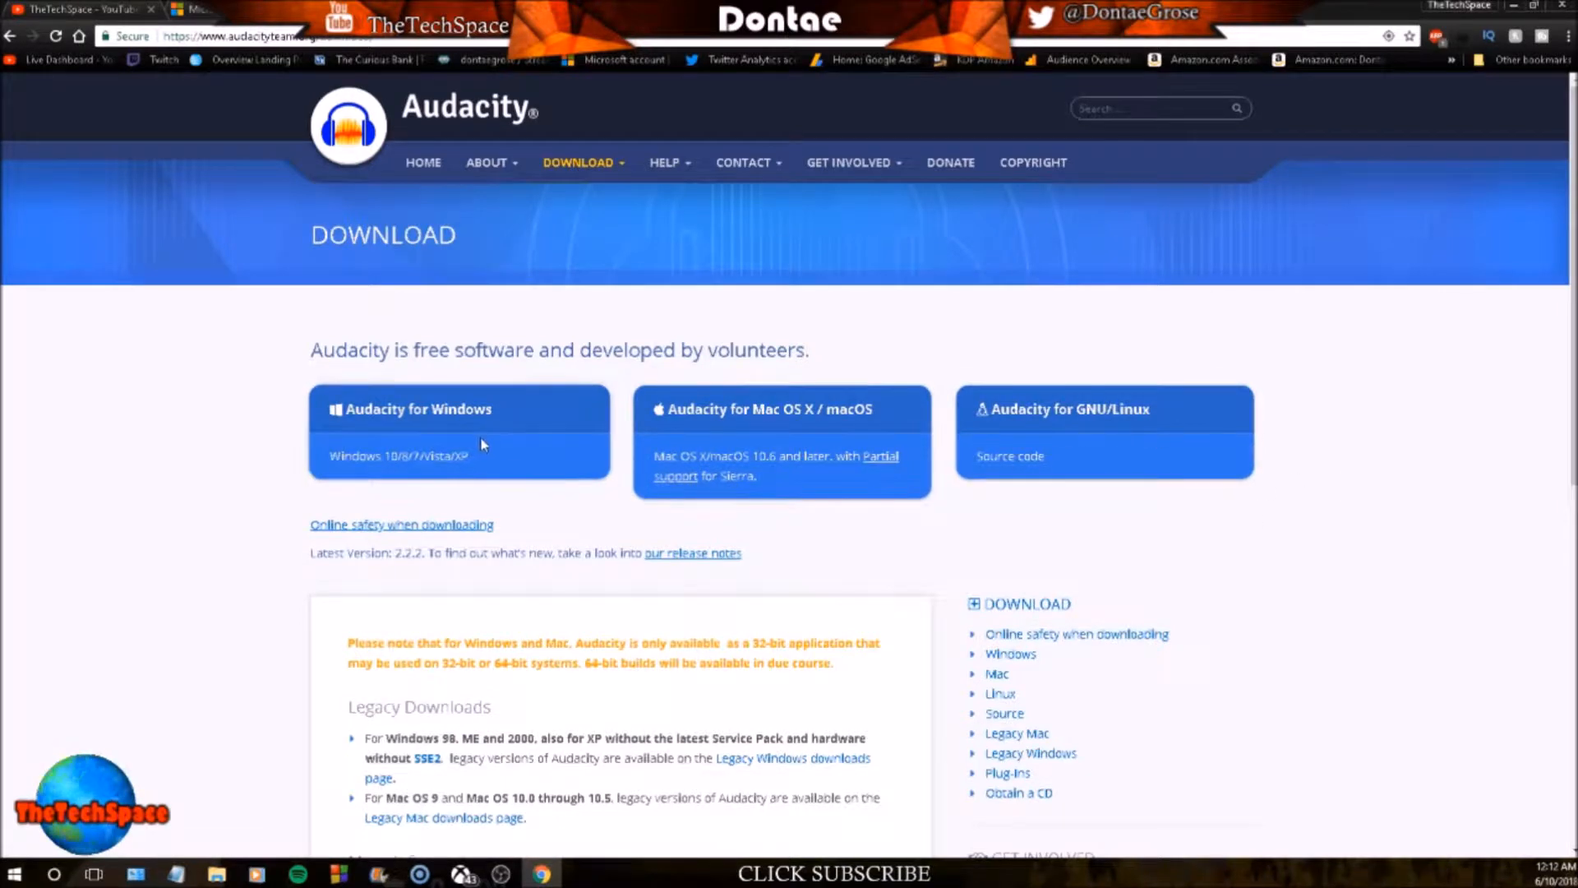
- Download the Audacity 2.2.2 installer for Windows
{"action": "left_click", "coordinate": [485, 407]}
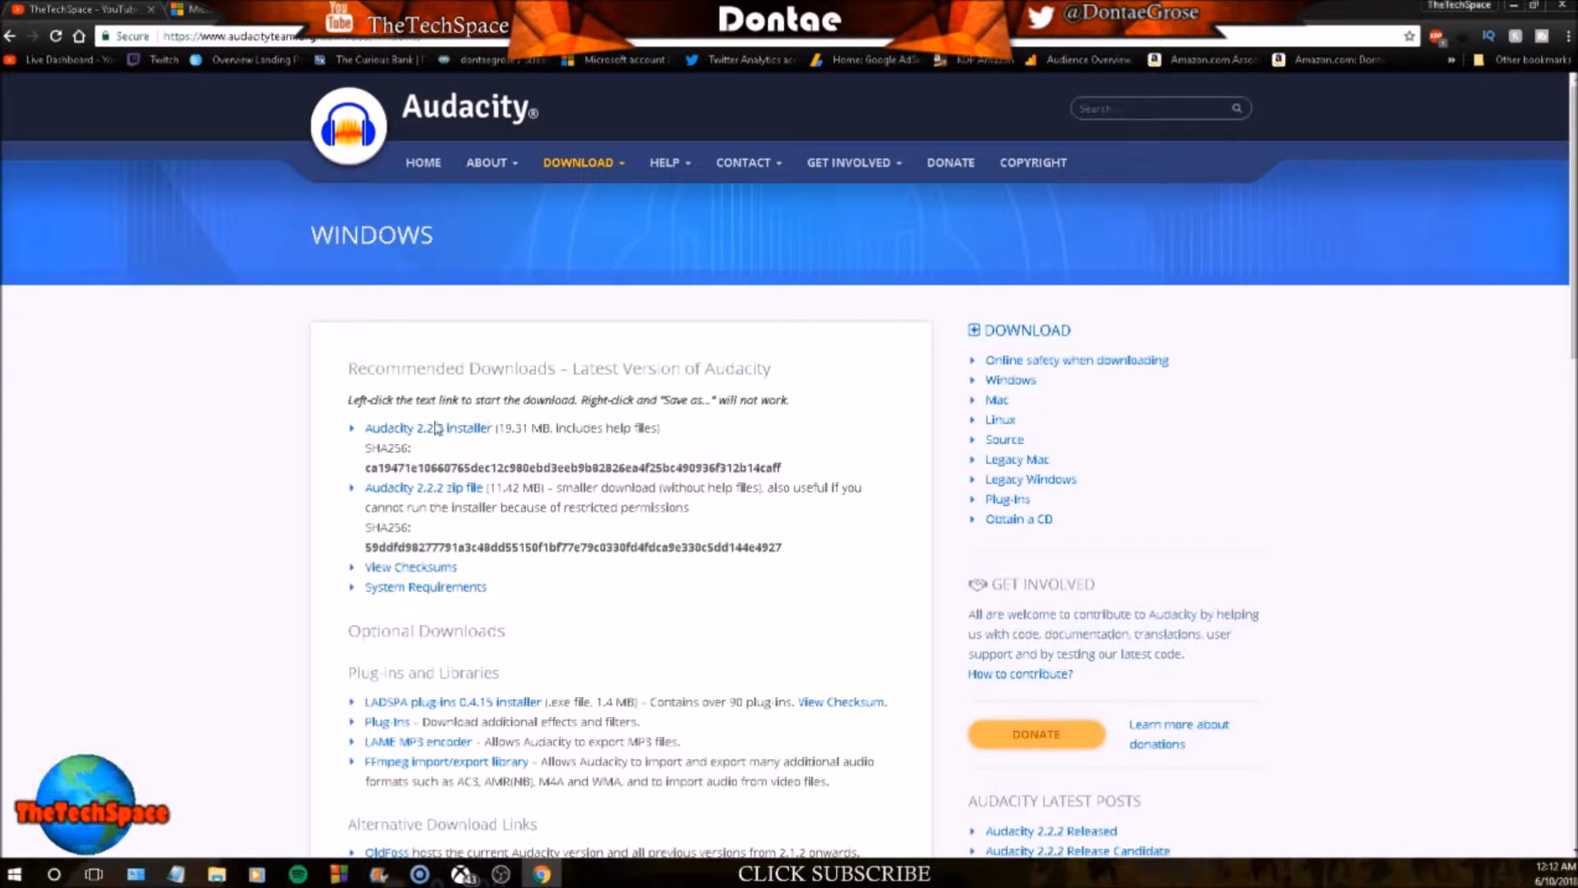
{"action": "left_click", "coordinate": [408, 430]}
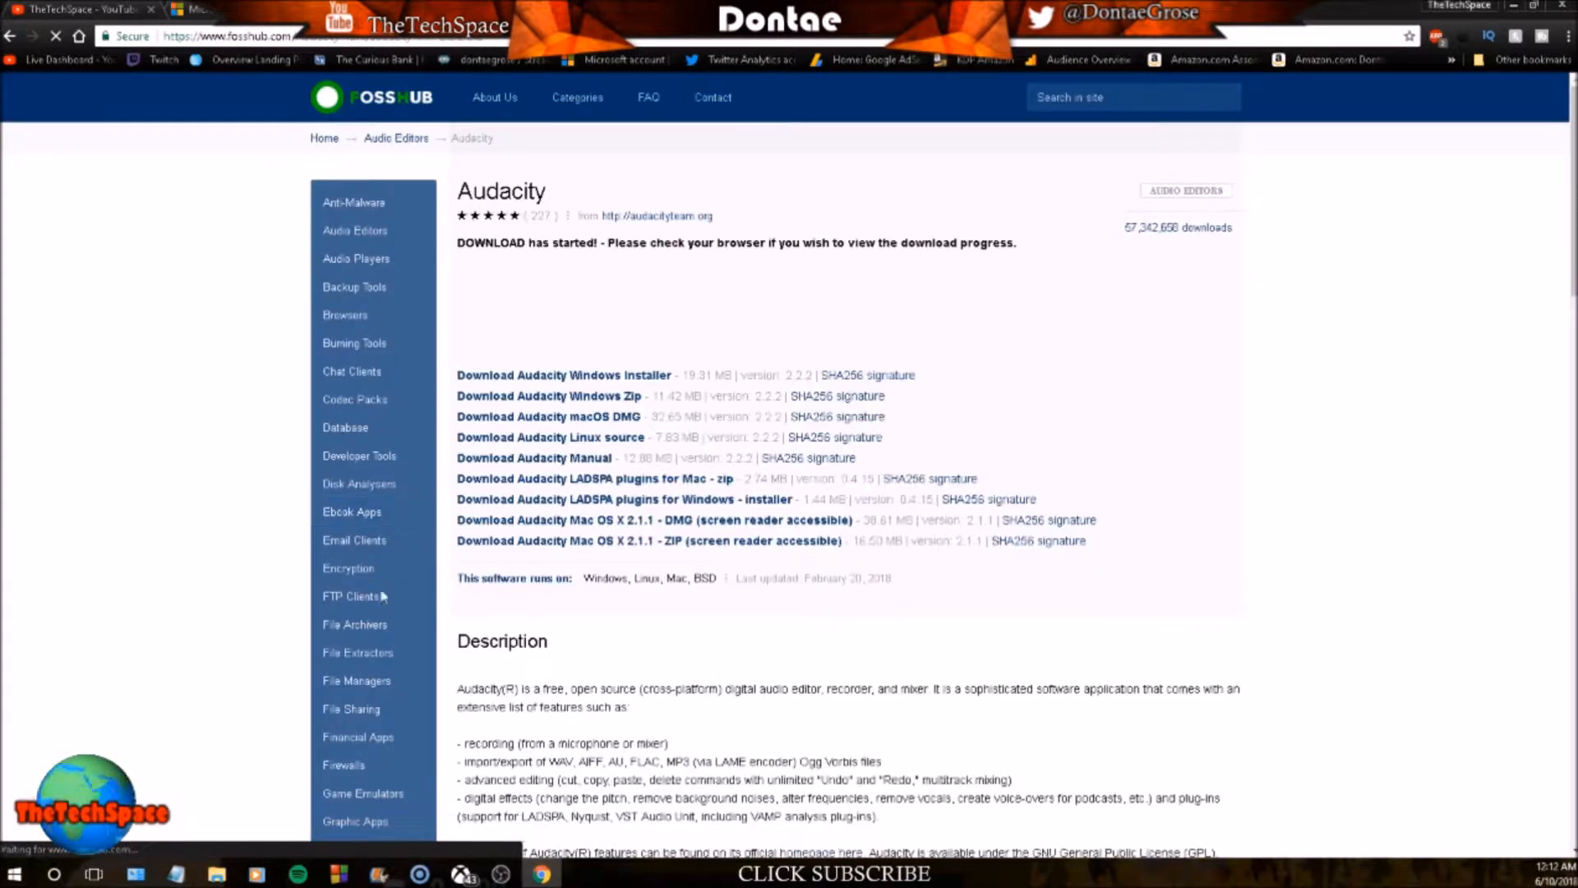
{"action": "left_click", "coordinate": [609, 380]}
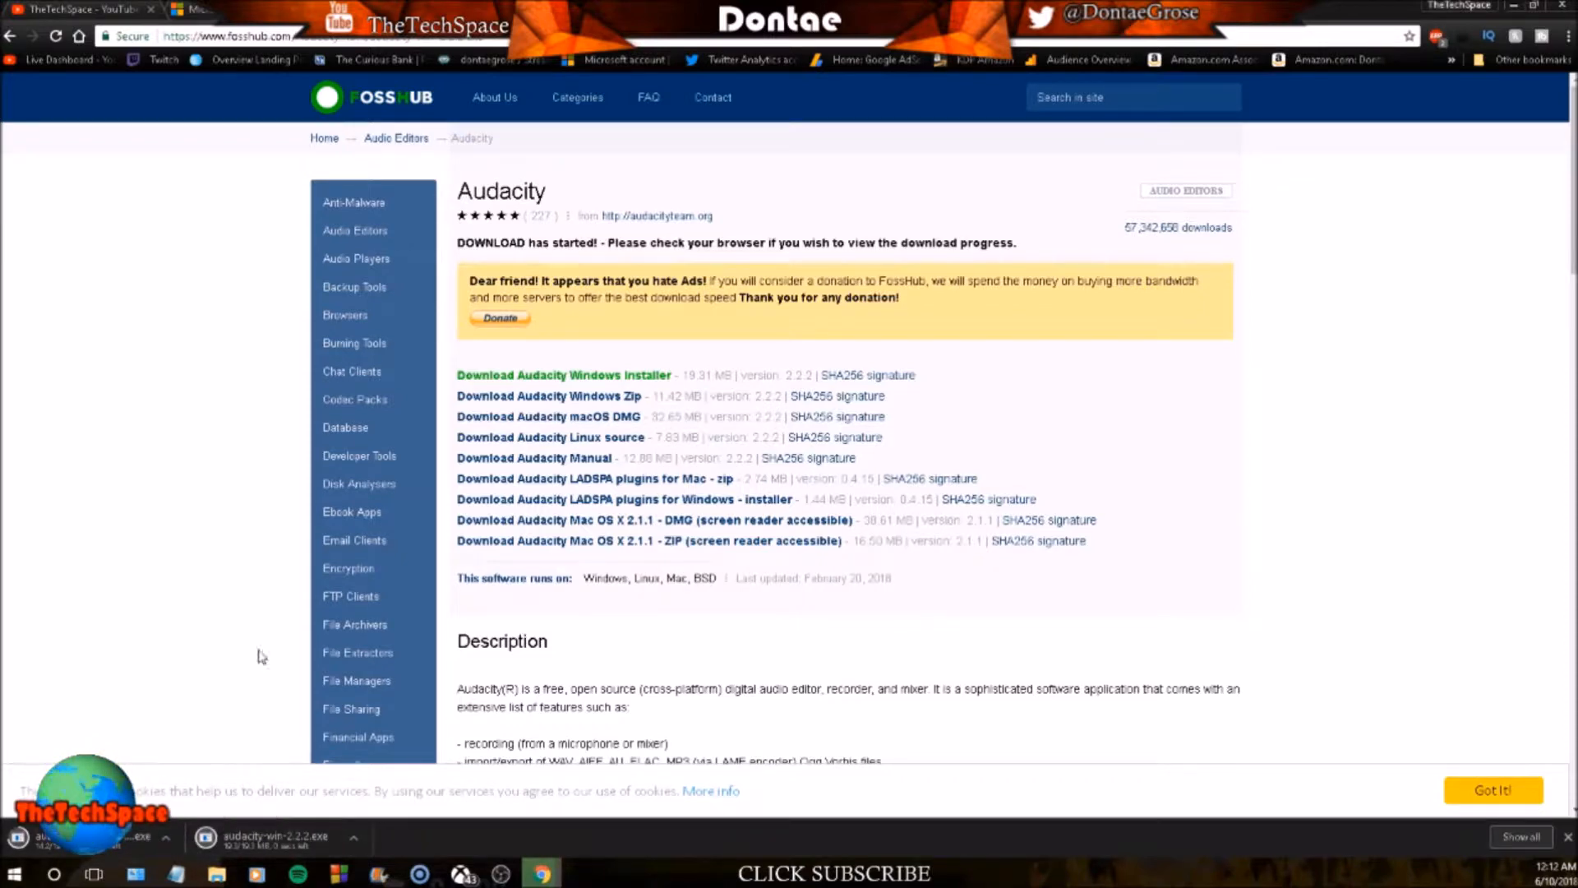
- Switch to the Audacity desktop app
{"action": "key", "text": "super"}
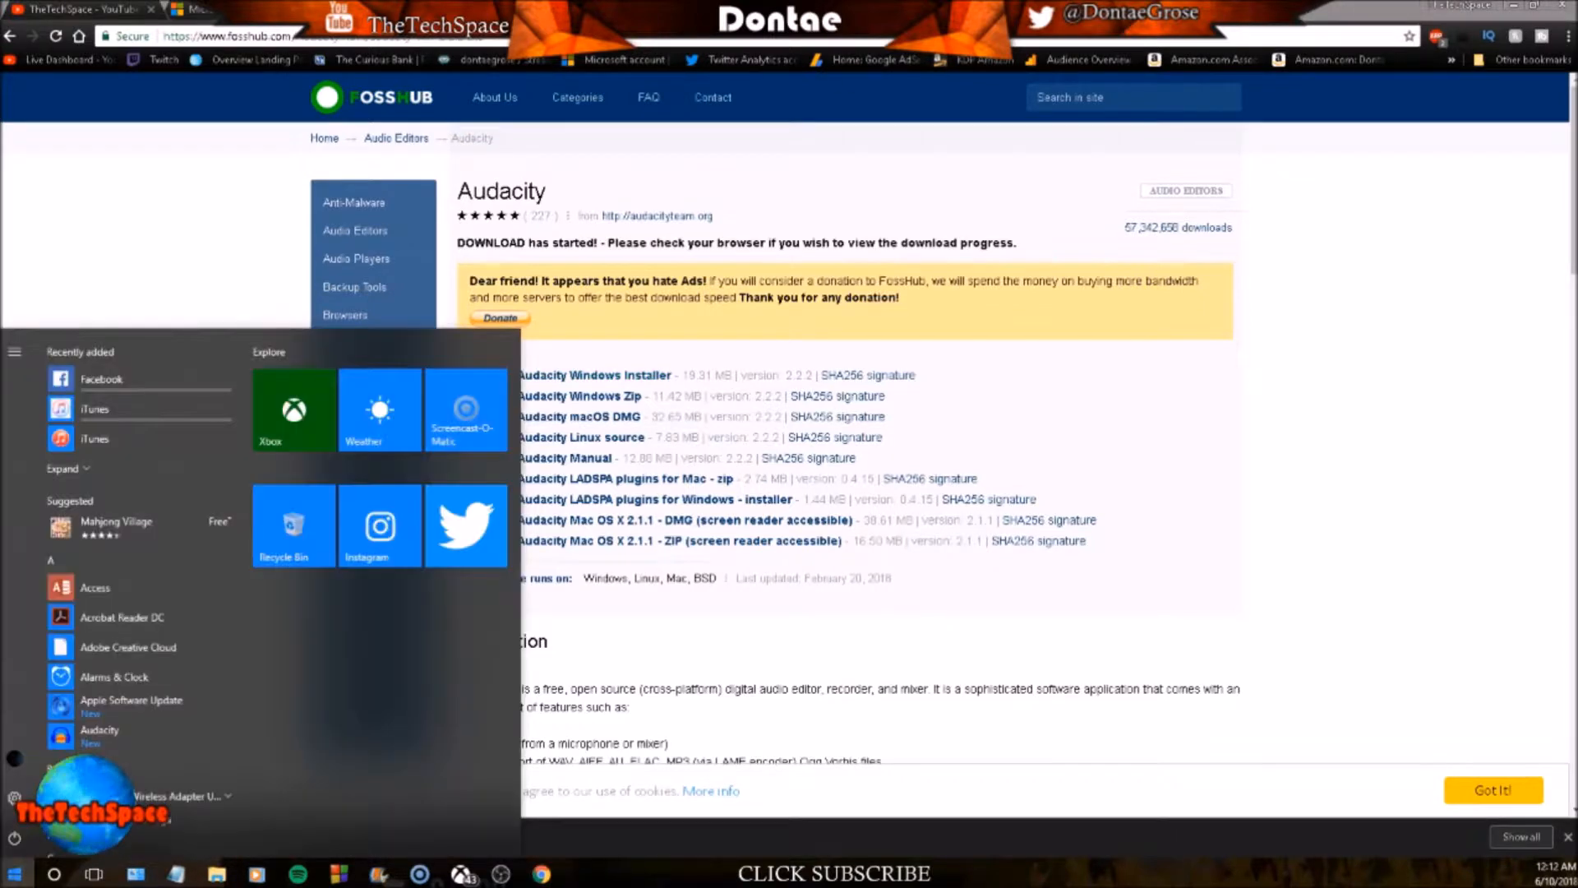
{"action": "type", "text": "au"}
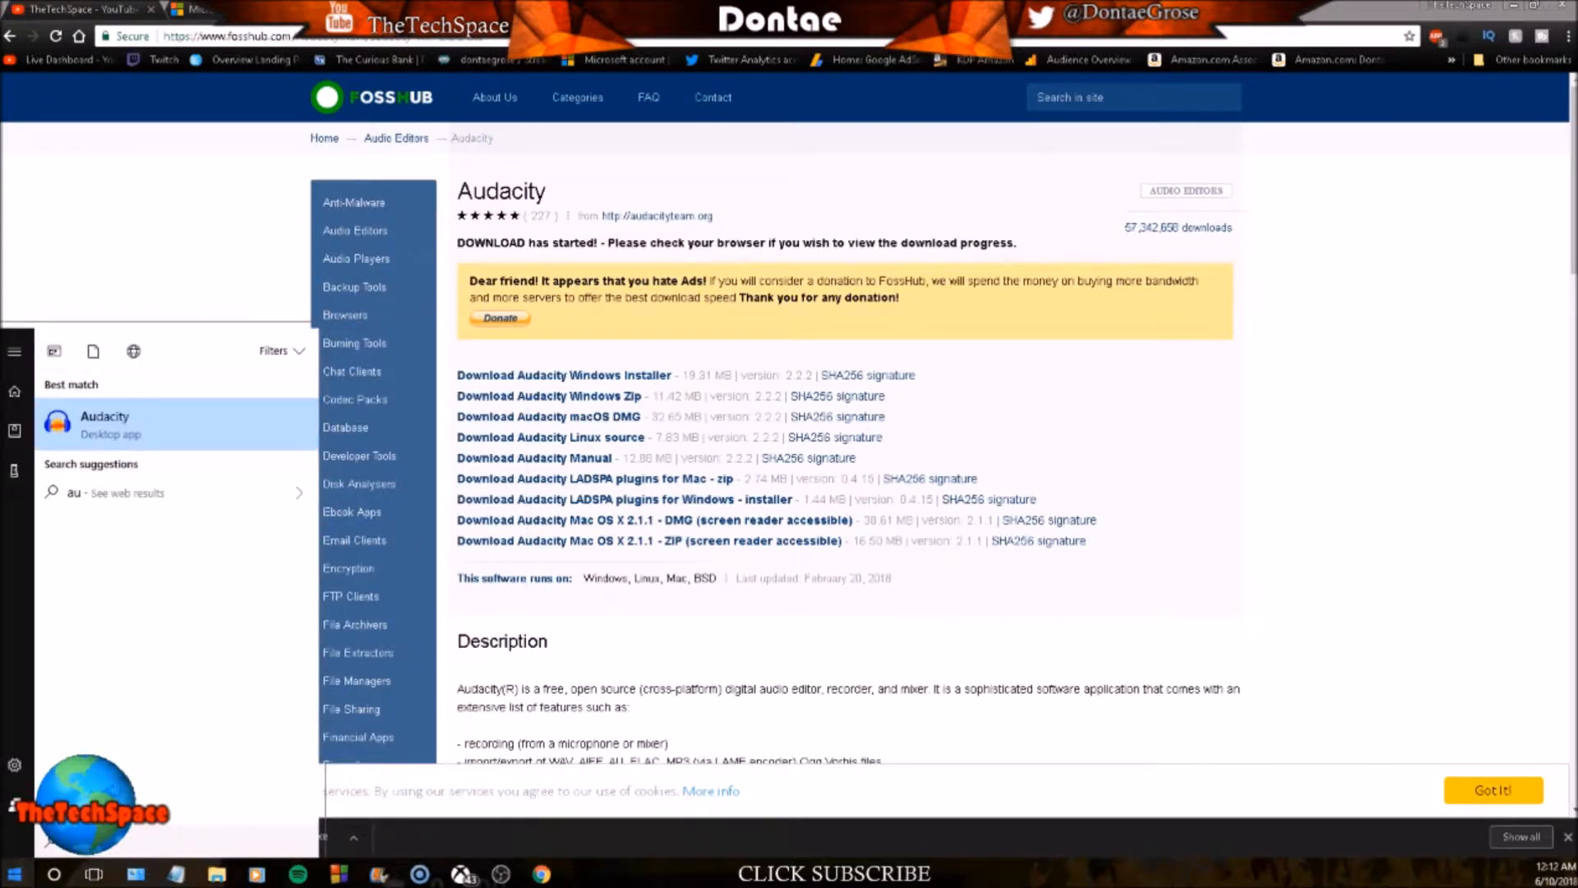
{"action": "key", "text": "Return"}
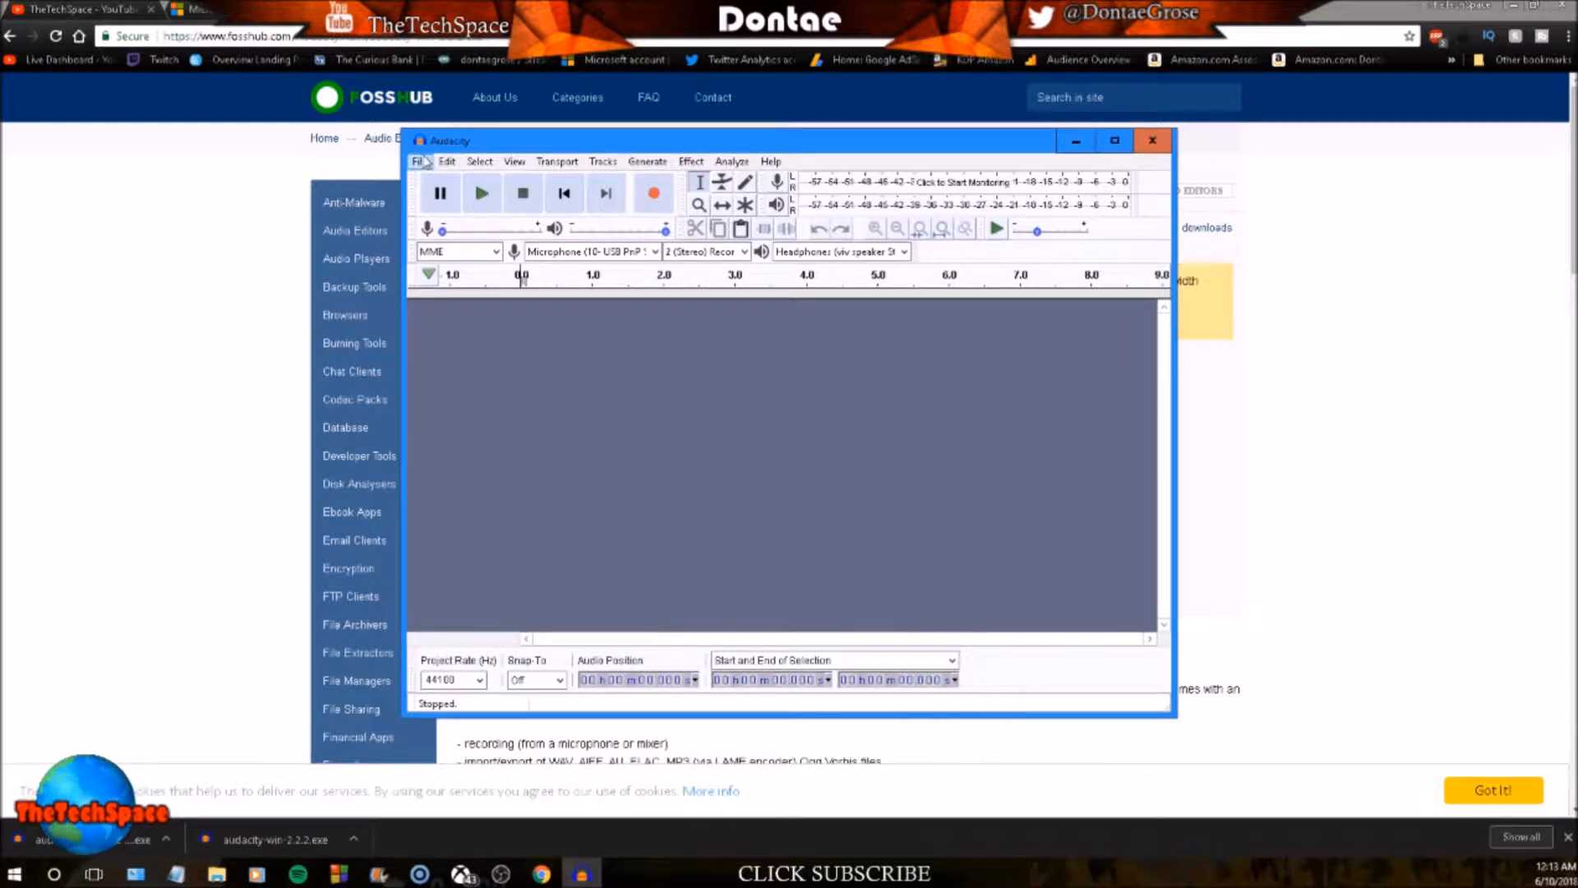
- Open the Jay_Rock_-_Kings_Dead song from the Music library as an audio track
{"action": "left_click", "coordinate": [420, 162]}
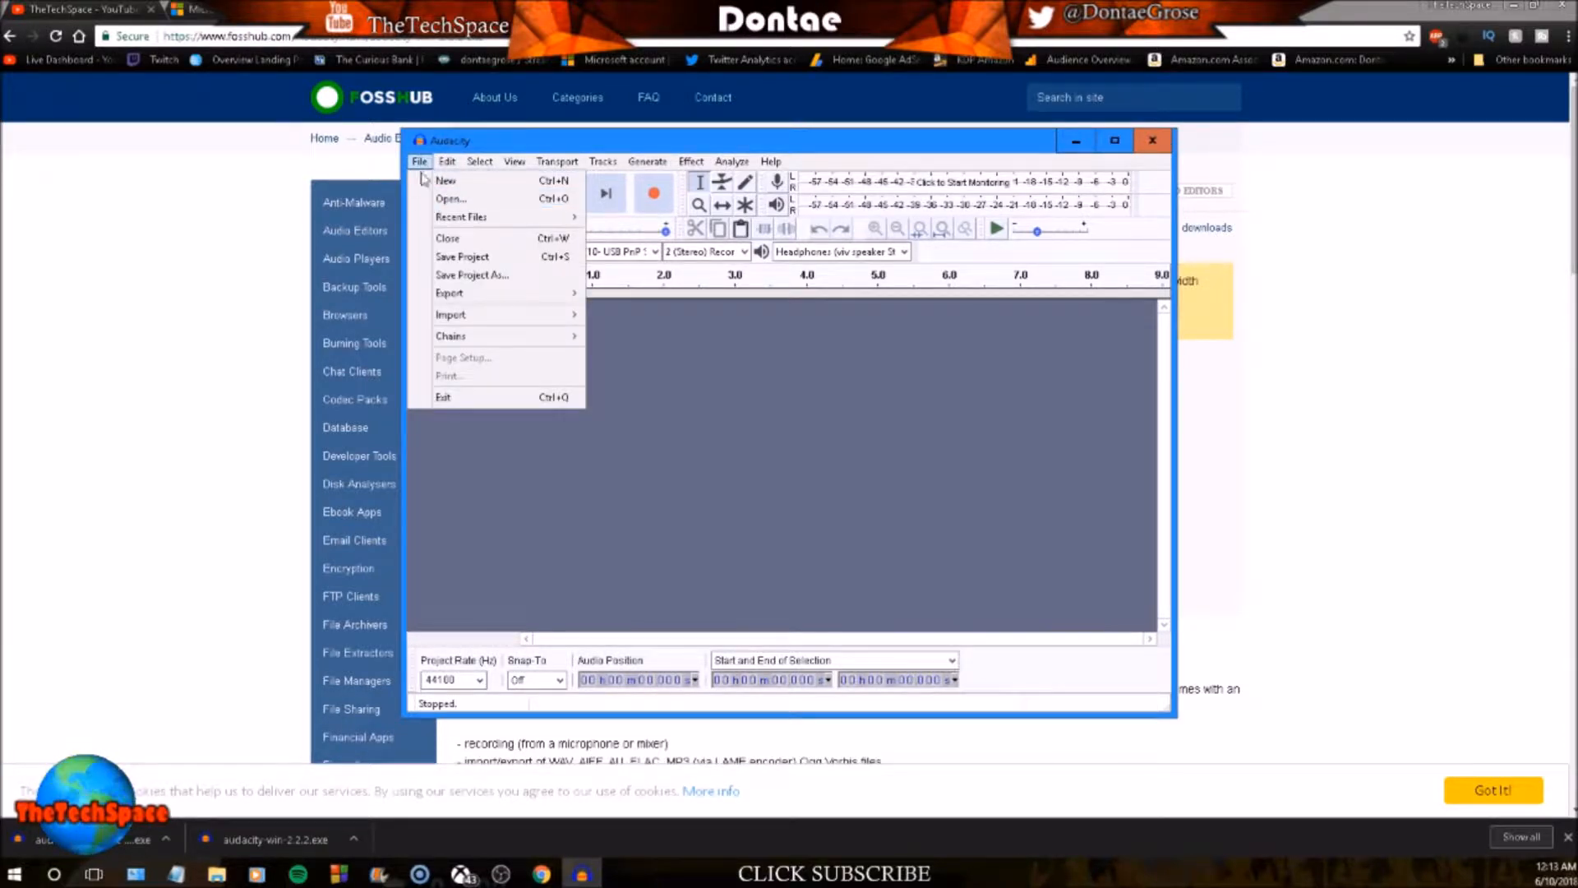
{"action": "left_click", "coordinate": [421, 200]}
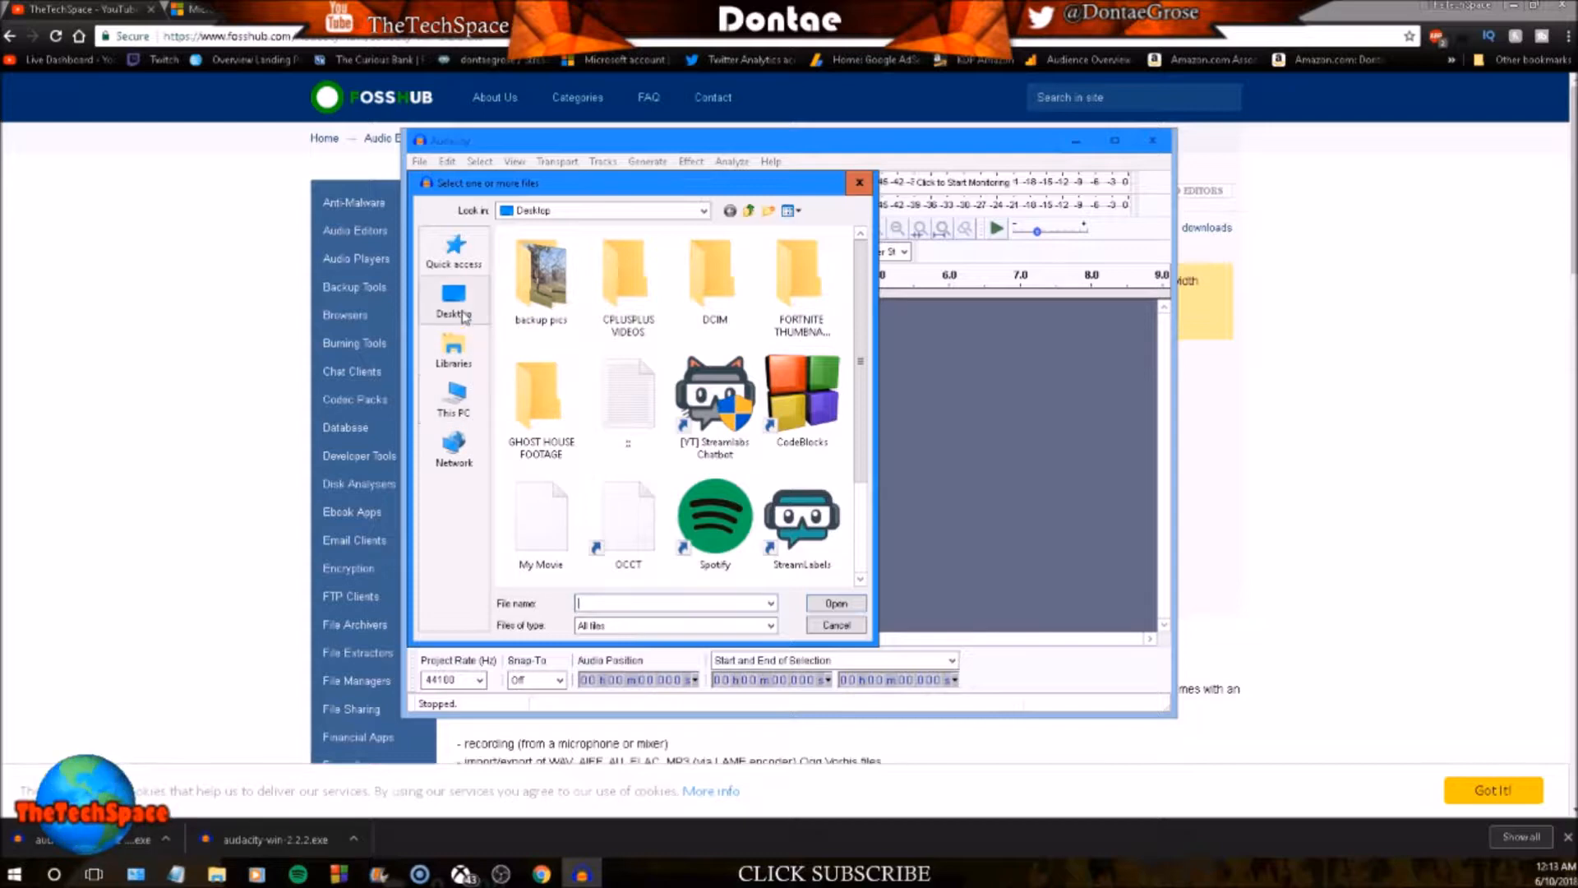
{"action": "left_click", "coordinate": [458, 311]}
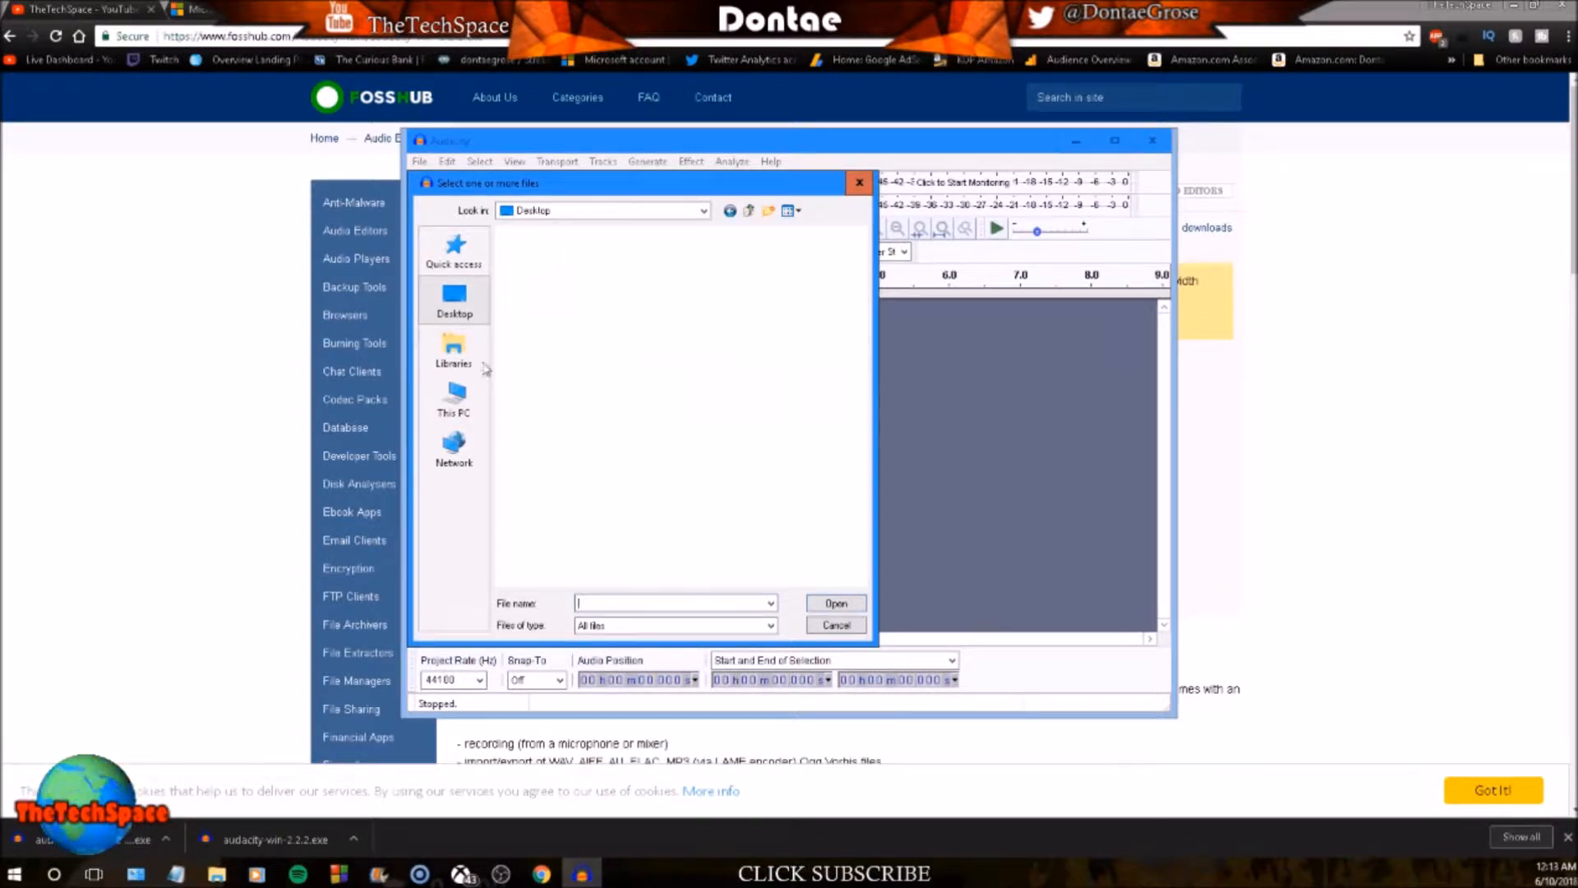
{"action": "left_click", "coordinate": [461, 354]}
{"action": "double_click", "coordinate": [576, 301]}
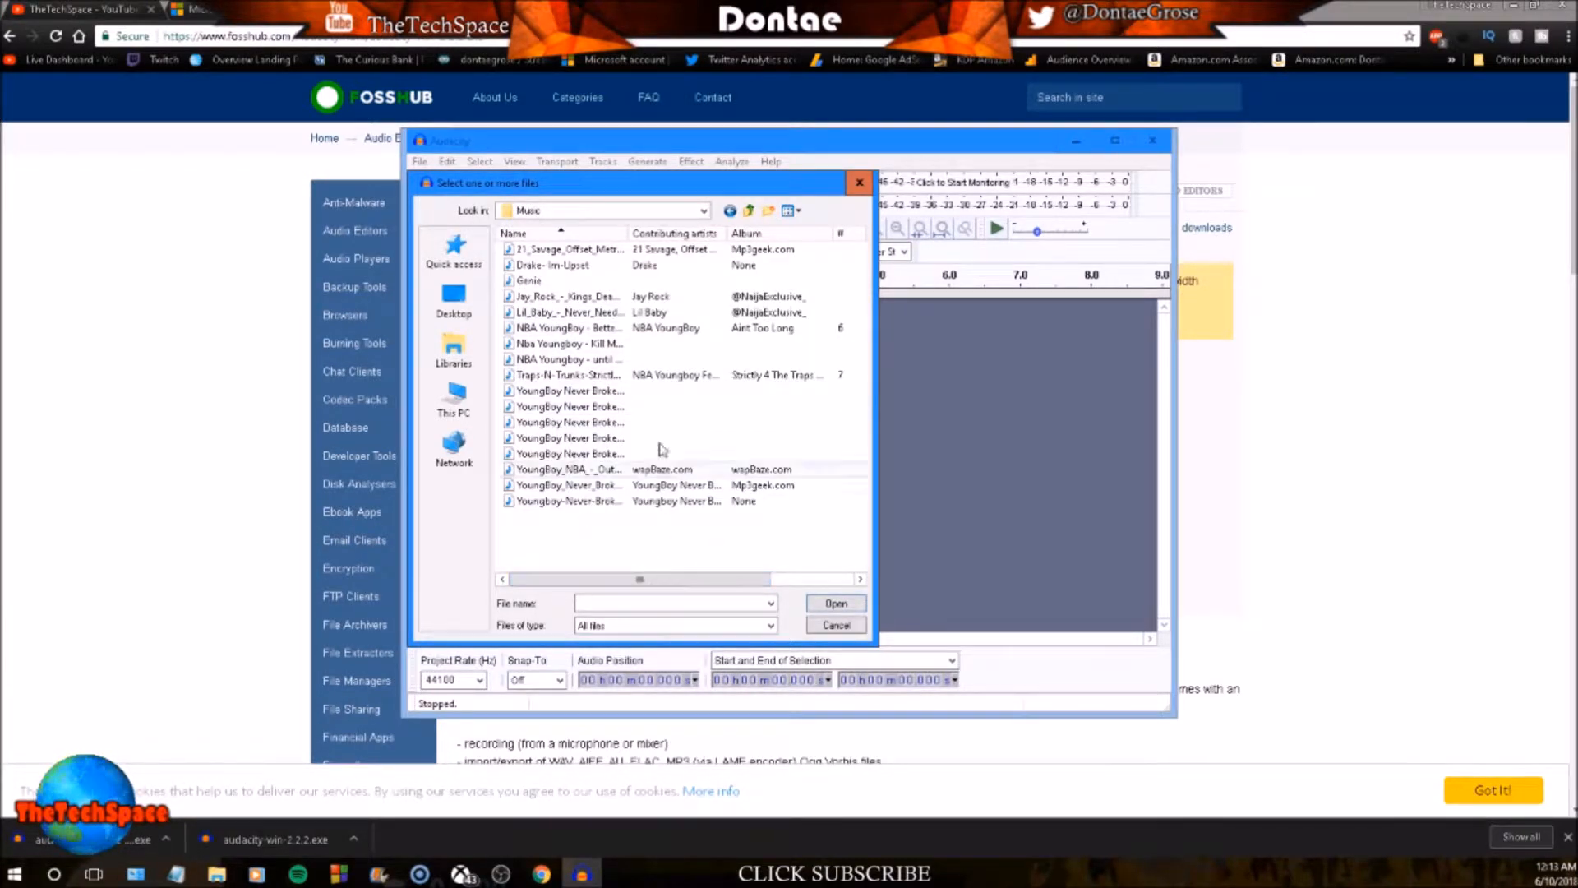
{"action": "double_click", "coordinate": [593, 297]}
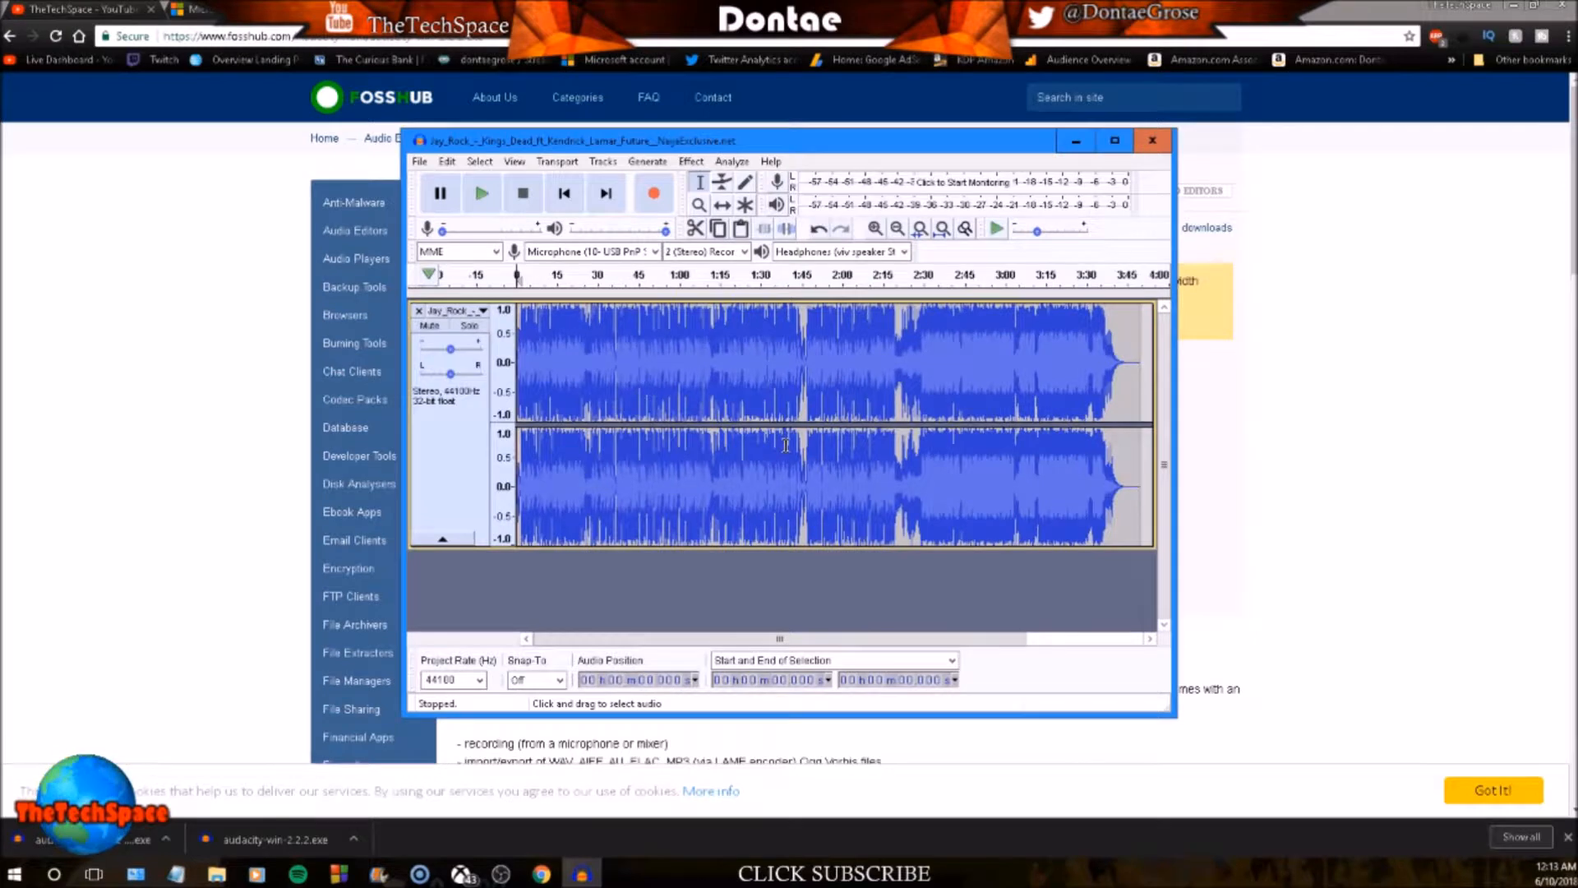
- Play the first few seconds of the song to hear its original sound, and pause playback
{"action": "left_click", "coordinate": [480, 195]}
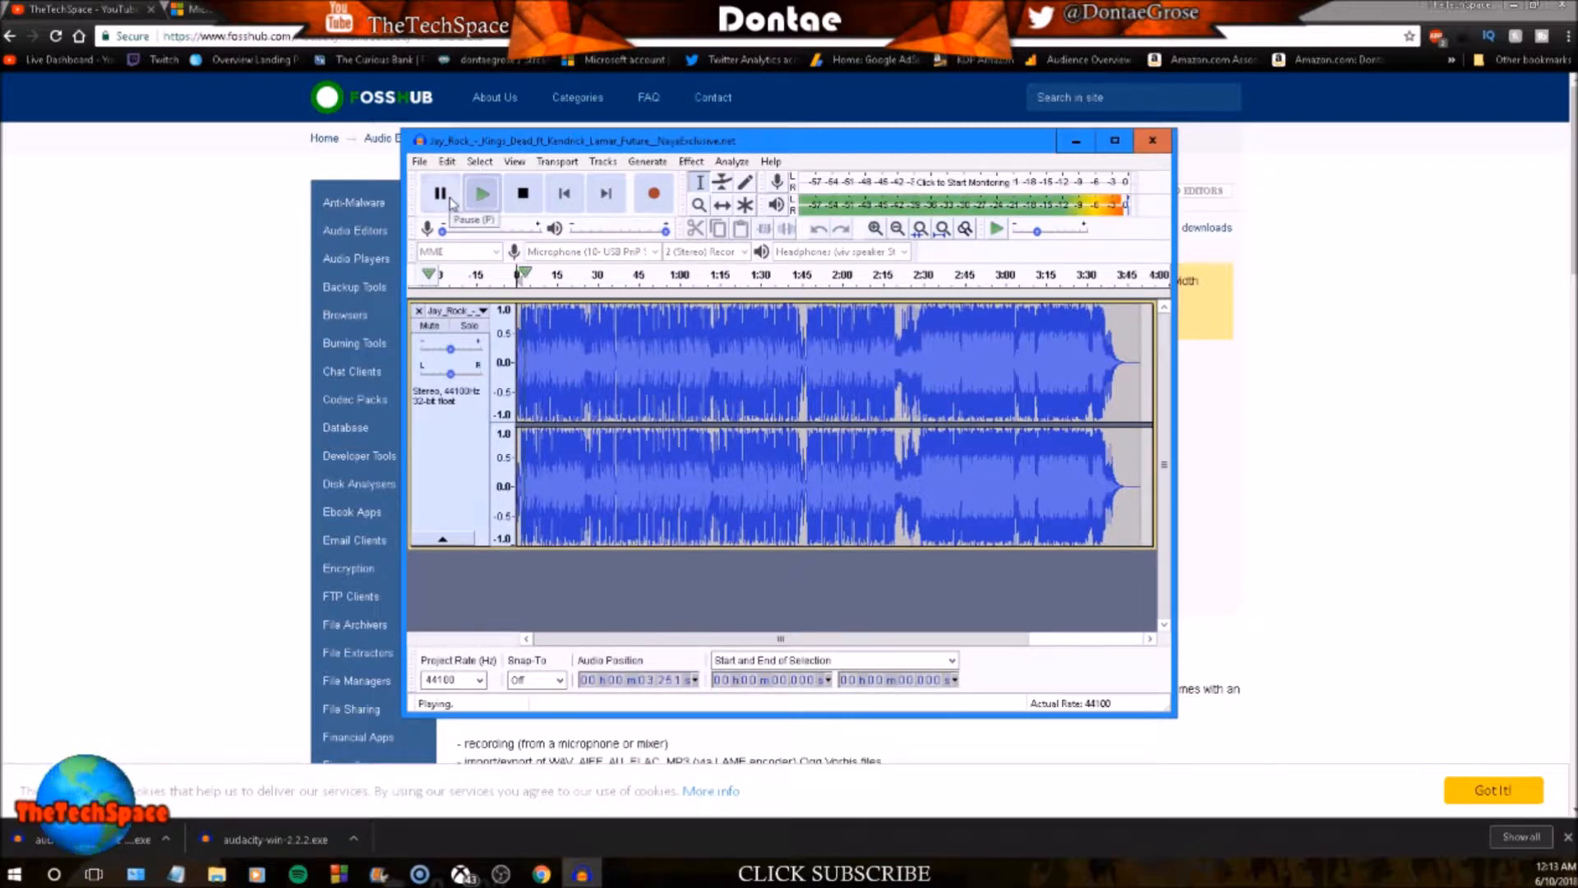
{"action": "left_click", "coordinate": [450, 201]}
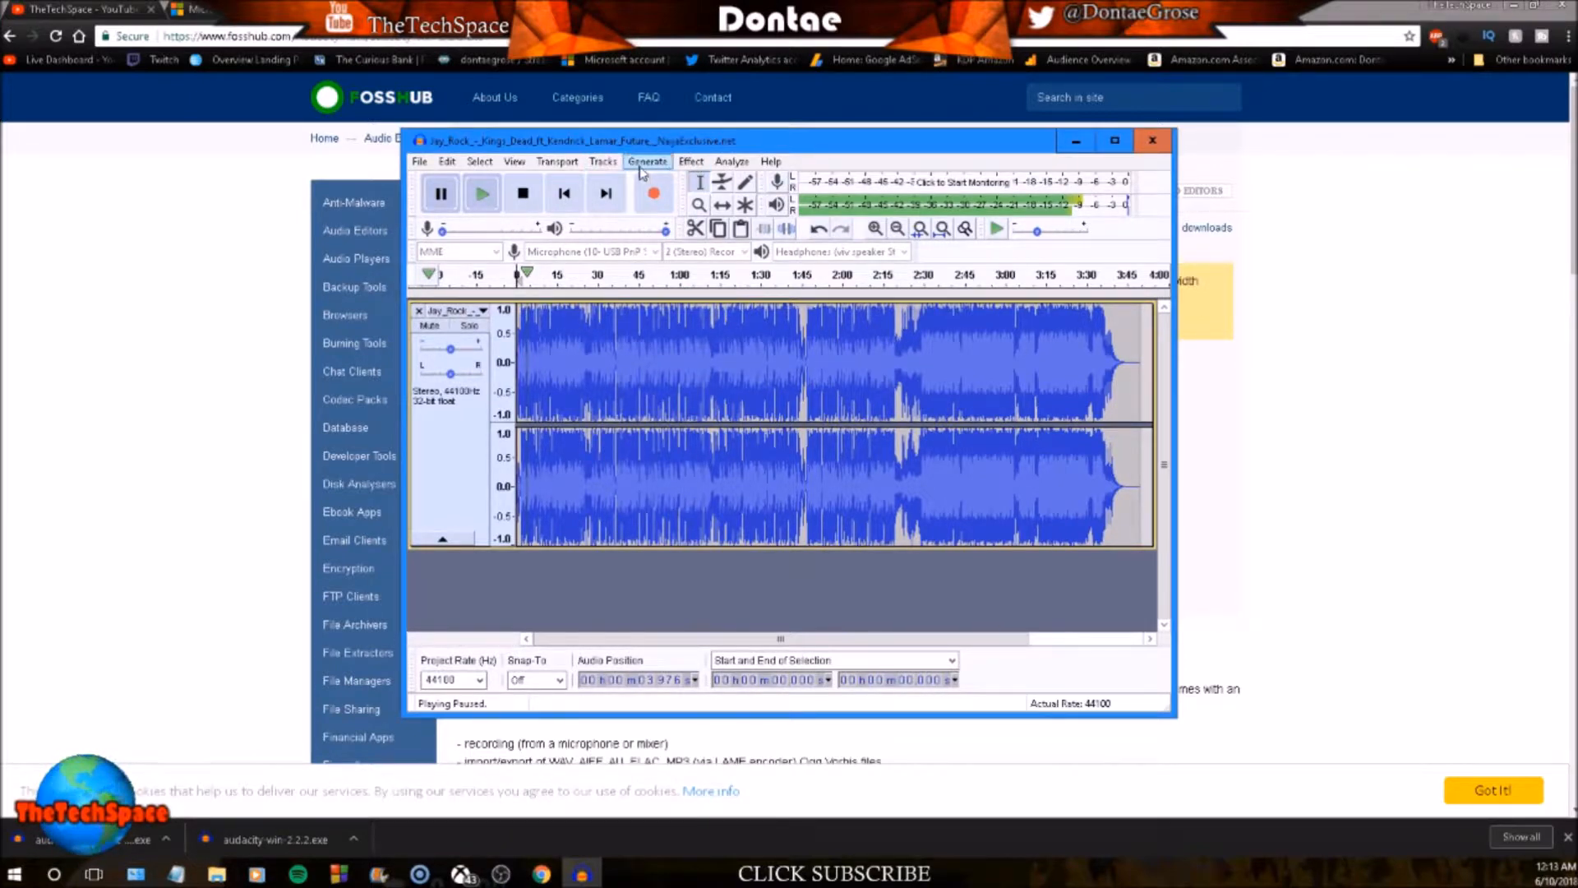
{"action": "left_click", "coordinate": [685, 162]}
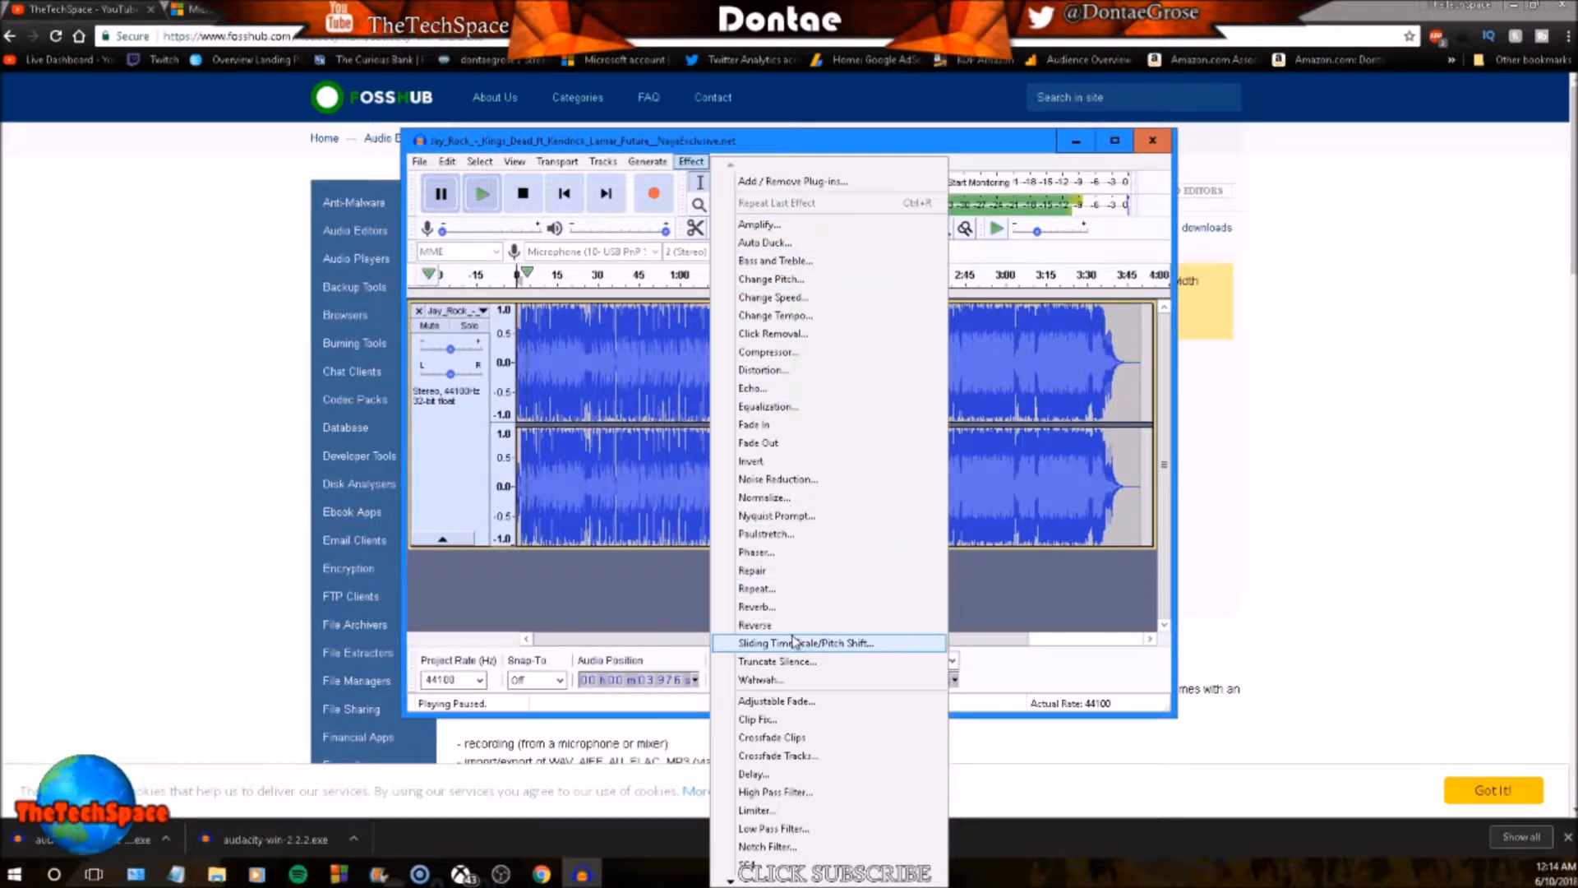
{"action": "left_click", "coordinate": [765, 388]}
{"action": "left_click", "coordinate": [904, 463]}
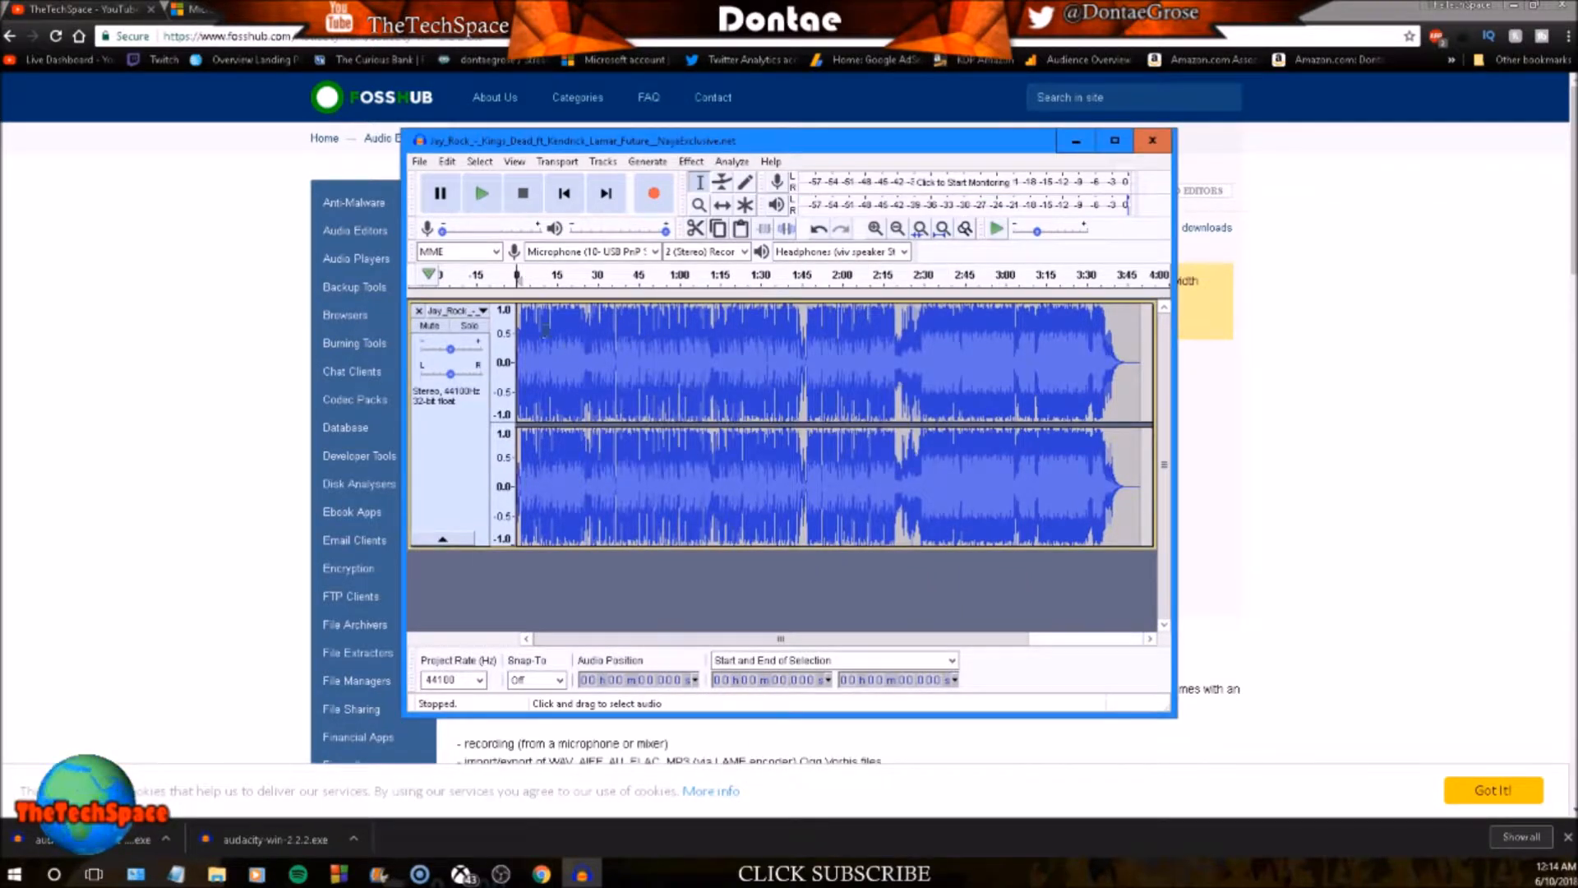
- Set the bass to 10 dB in the Bass and Treble effect, try to apply it to the song, and close the effect
{"action": "left_click", "coordinate": [690, 162]}
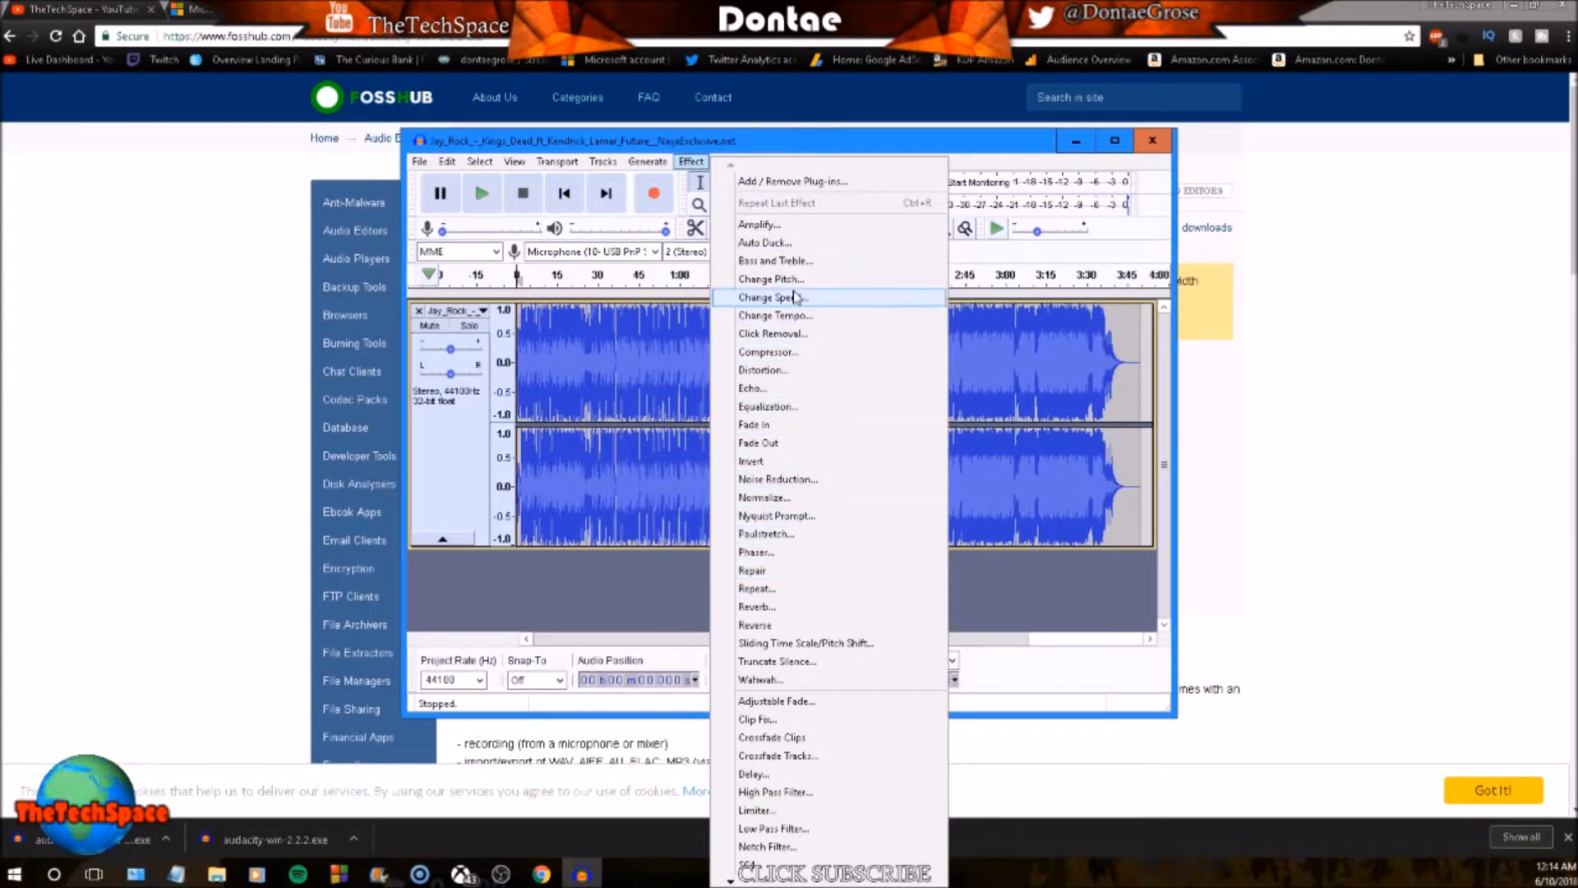
{"action": "left_click", "coordinate": [777, 261]}
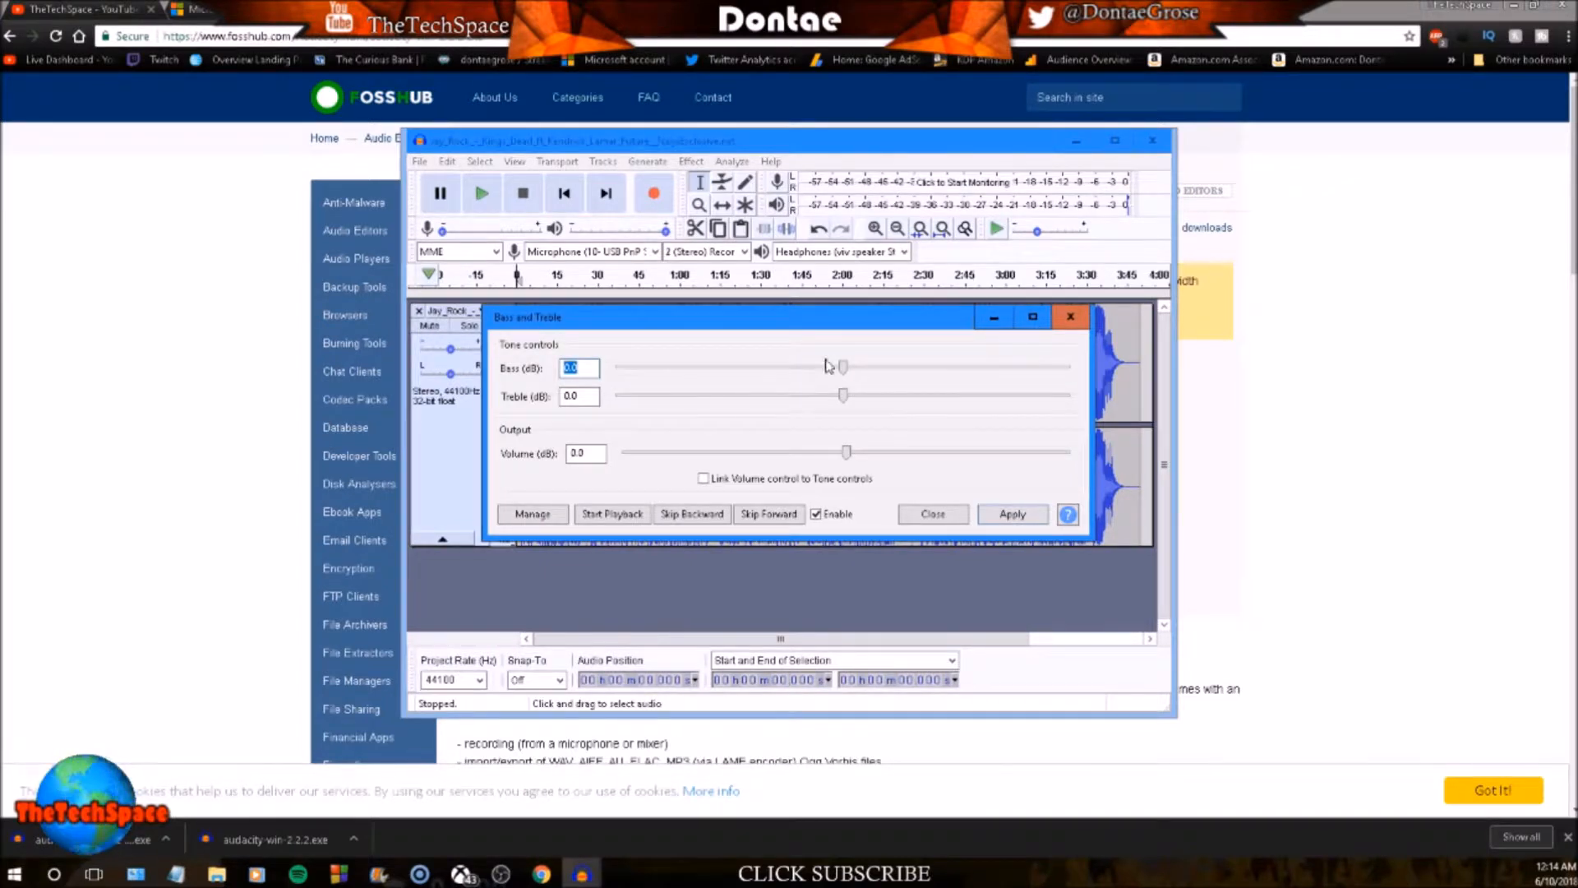
{"action": "left_click_drag", "start_coordinate": [843, 370], "coordinate": [1099, 374]}
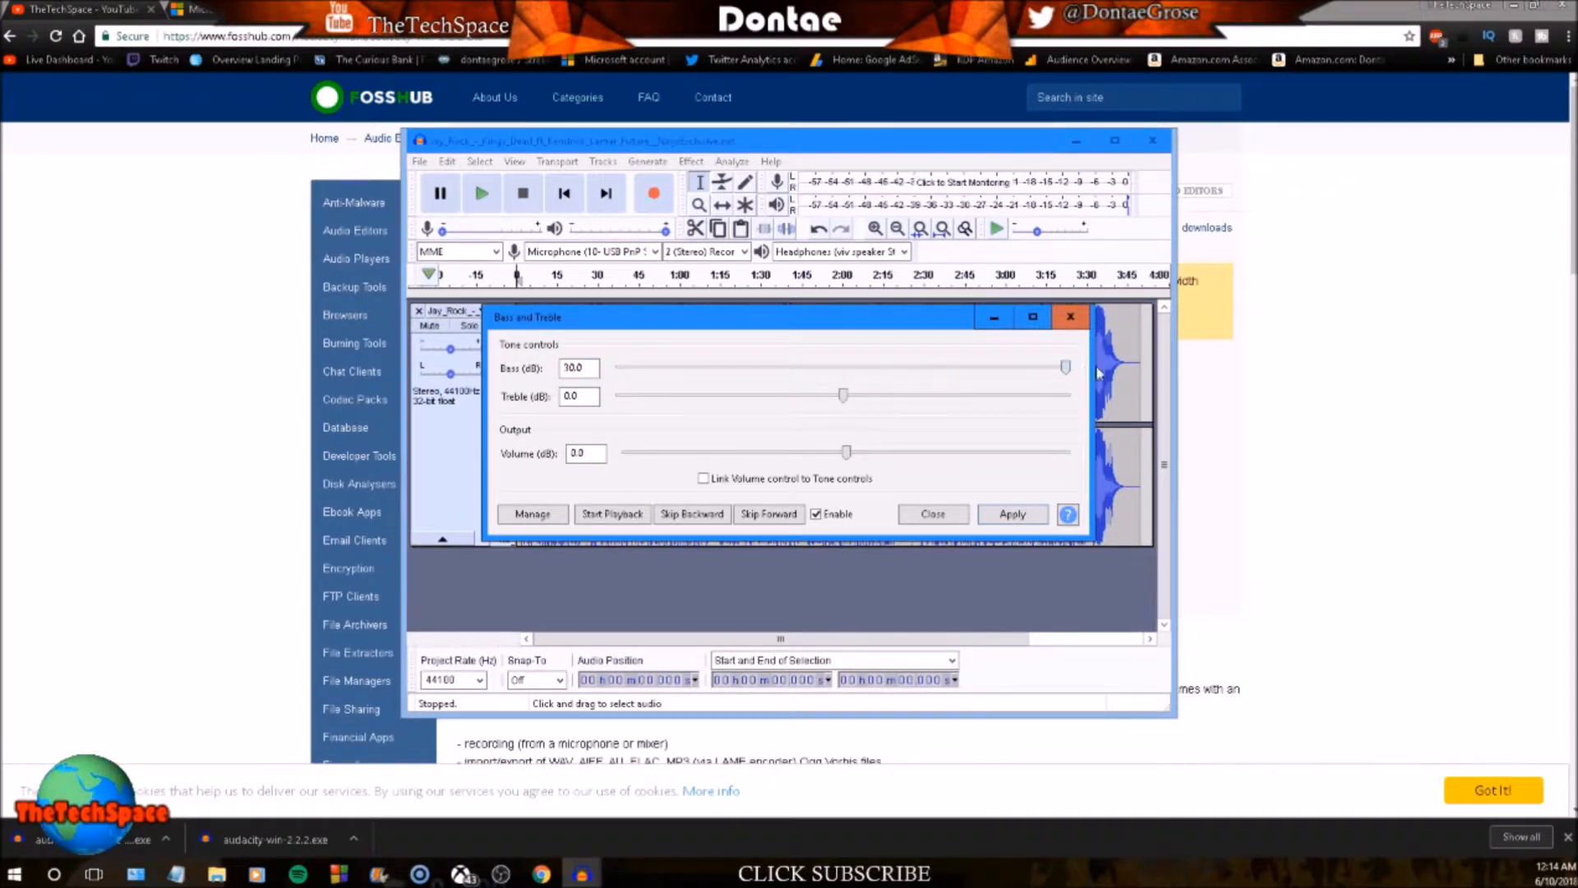
{"action": "left_click", "coordinate": [1010, 512]}
{"action": "left_click", "coordinate": [929, 456]}
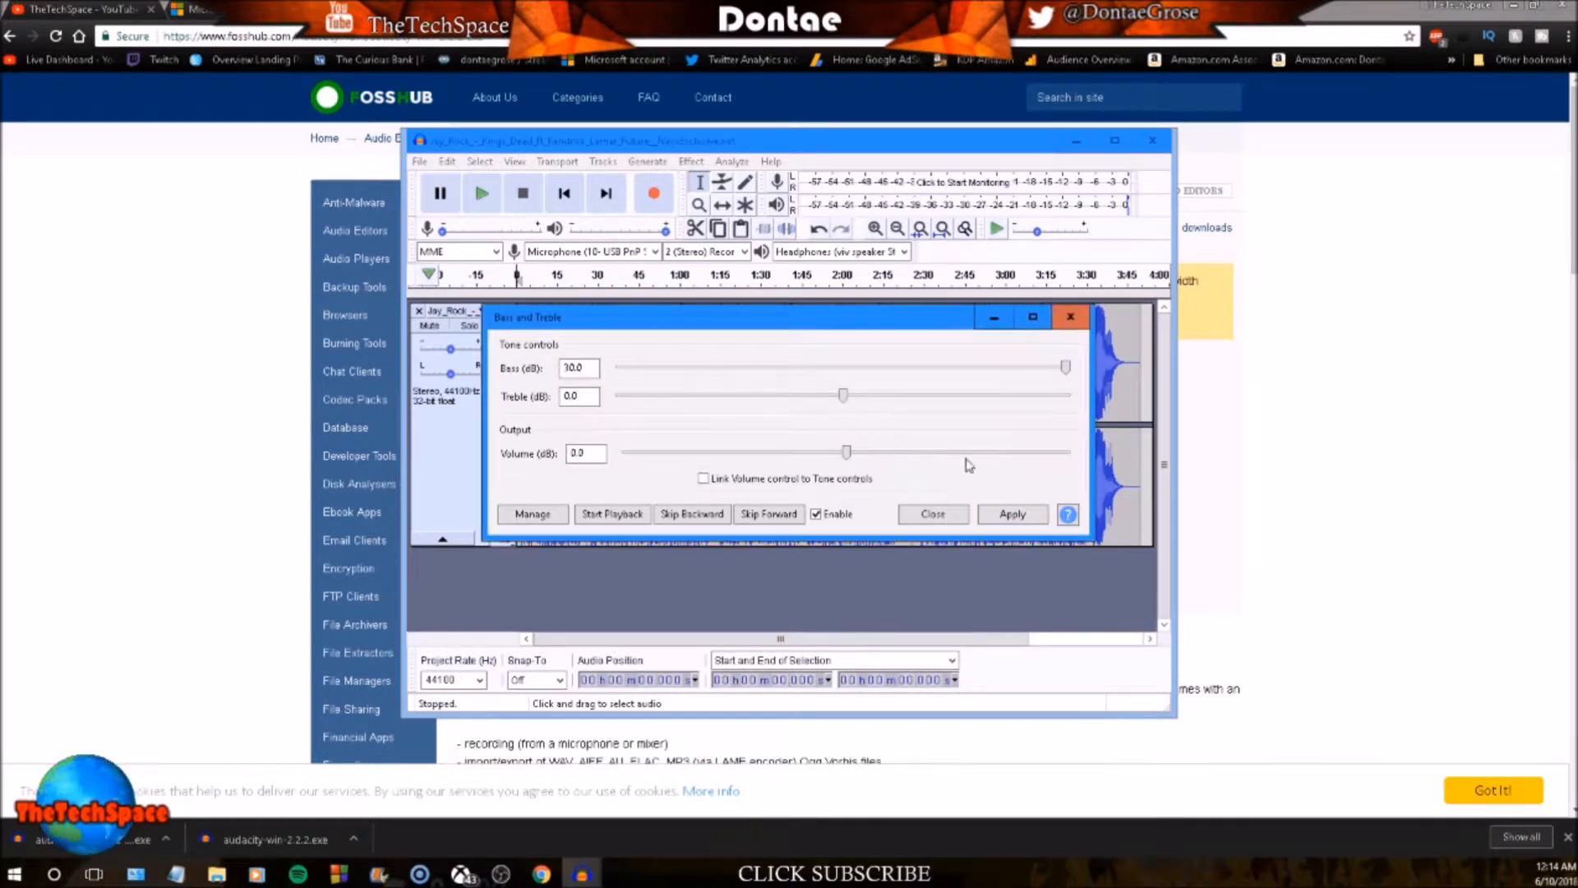
{"action": "left_click", "coordinate": [996, 515]}
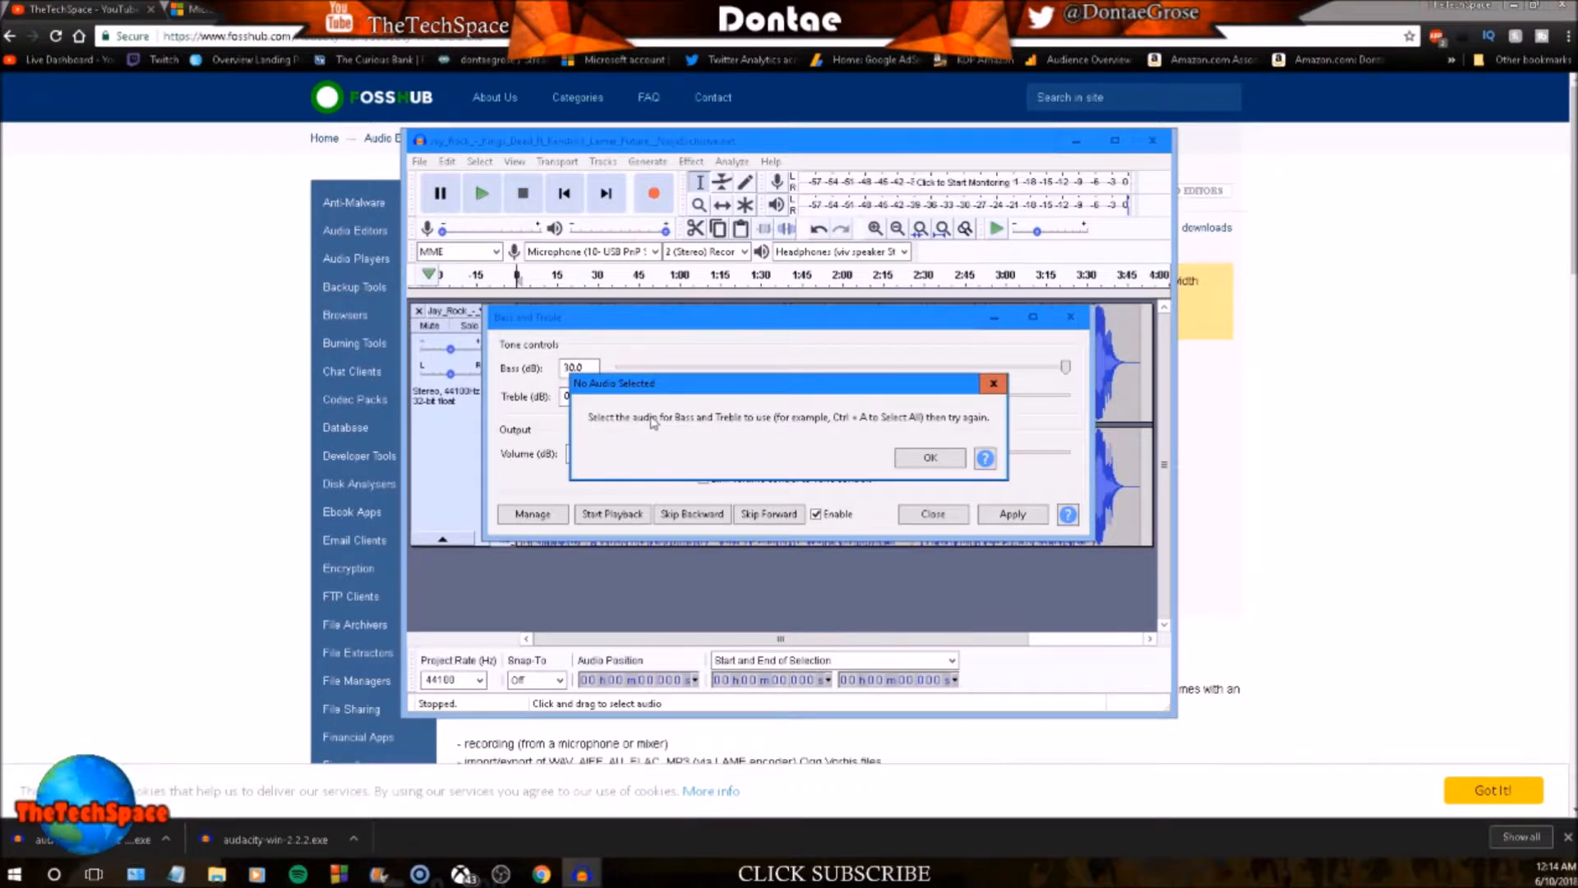
{"action": "left_click", "coordinate": [929, 457]}
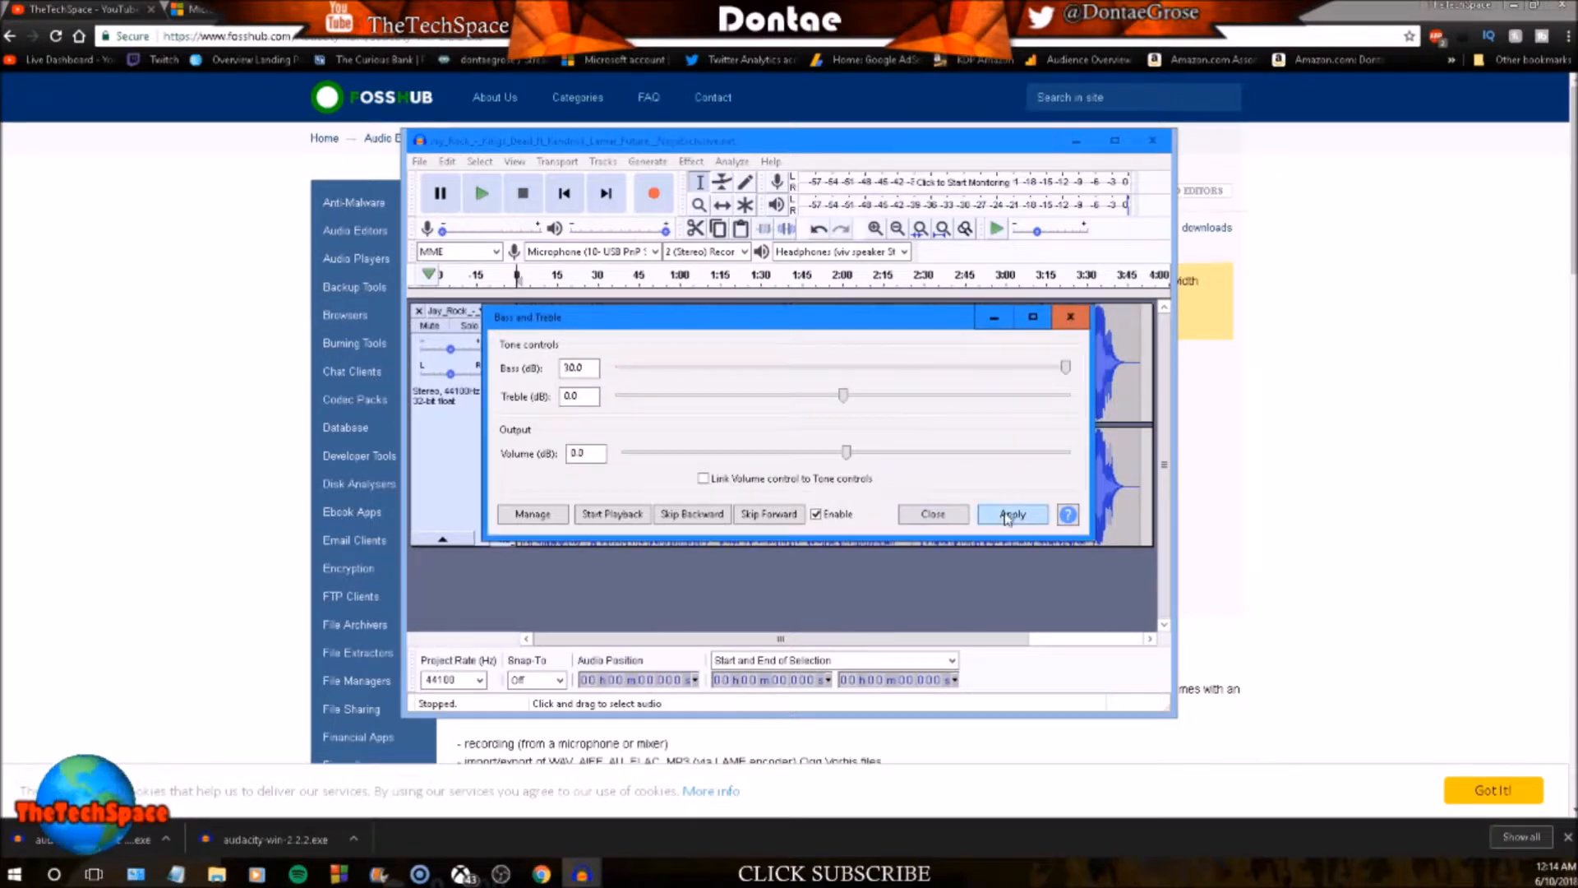
{"action": "left_click", "coordinate": [949, 516]}
- Move the cursor close to the start of the song, at about 1 second
{"action": "left_click", "coordinate": [582, 424]}
{"action": "left_click", "coordinate": [564, 360]}
{"action": "left_click", "coordinate": [483, 294]}
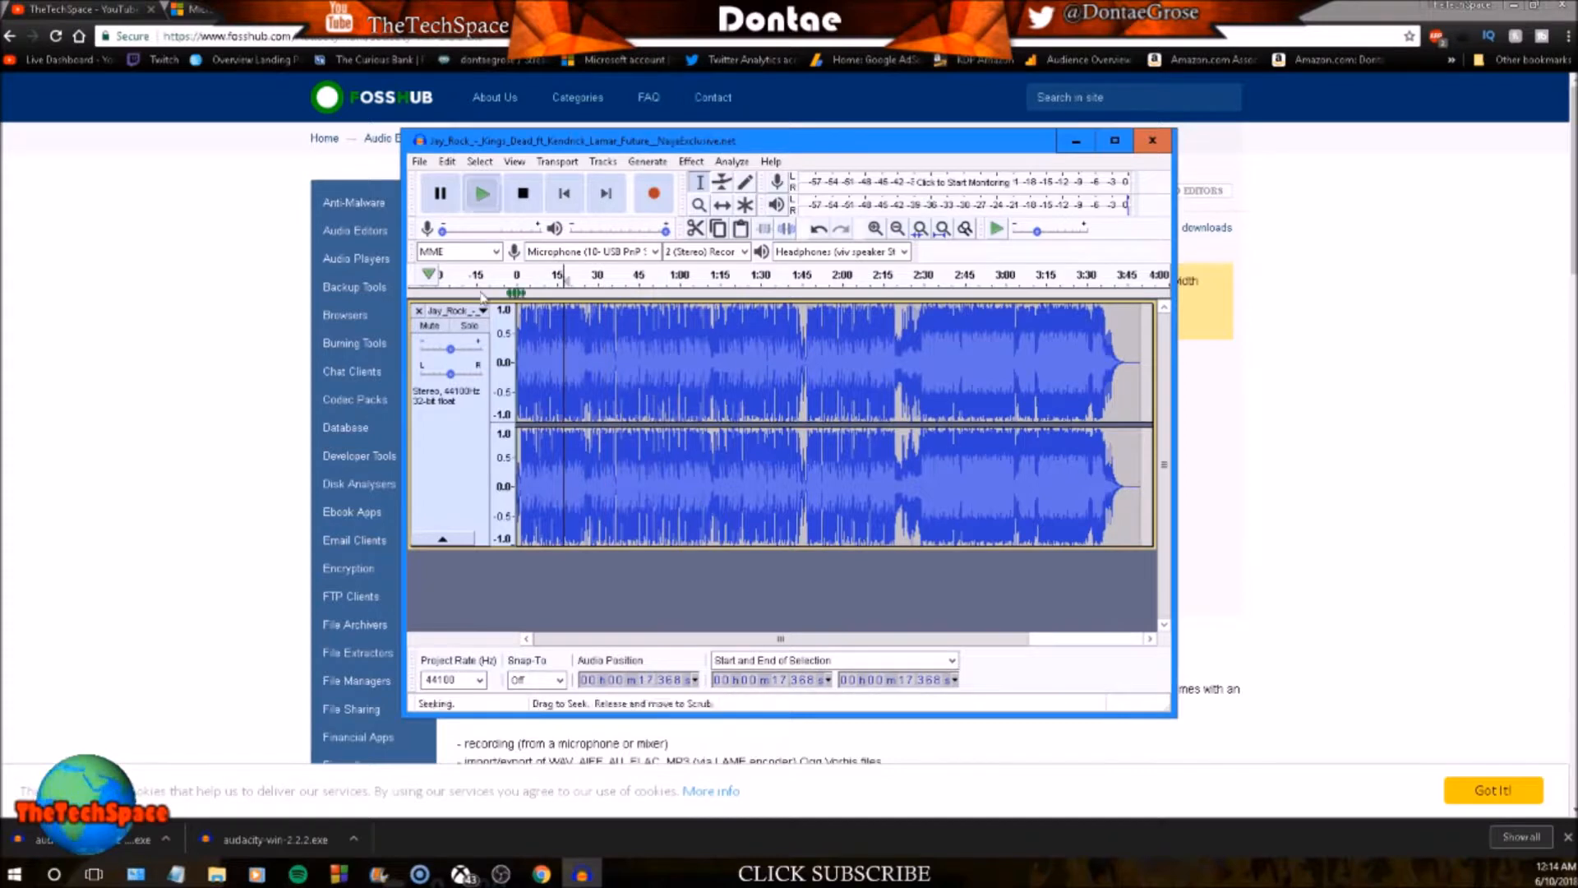
{"action": "left_click_drag", "start_coordinate": [534, 294], "coordinate": [520, 294]}
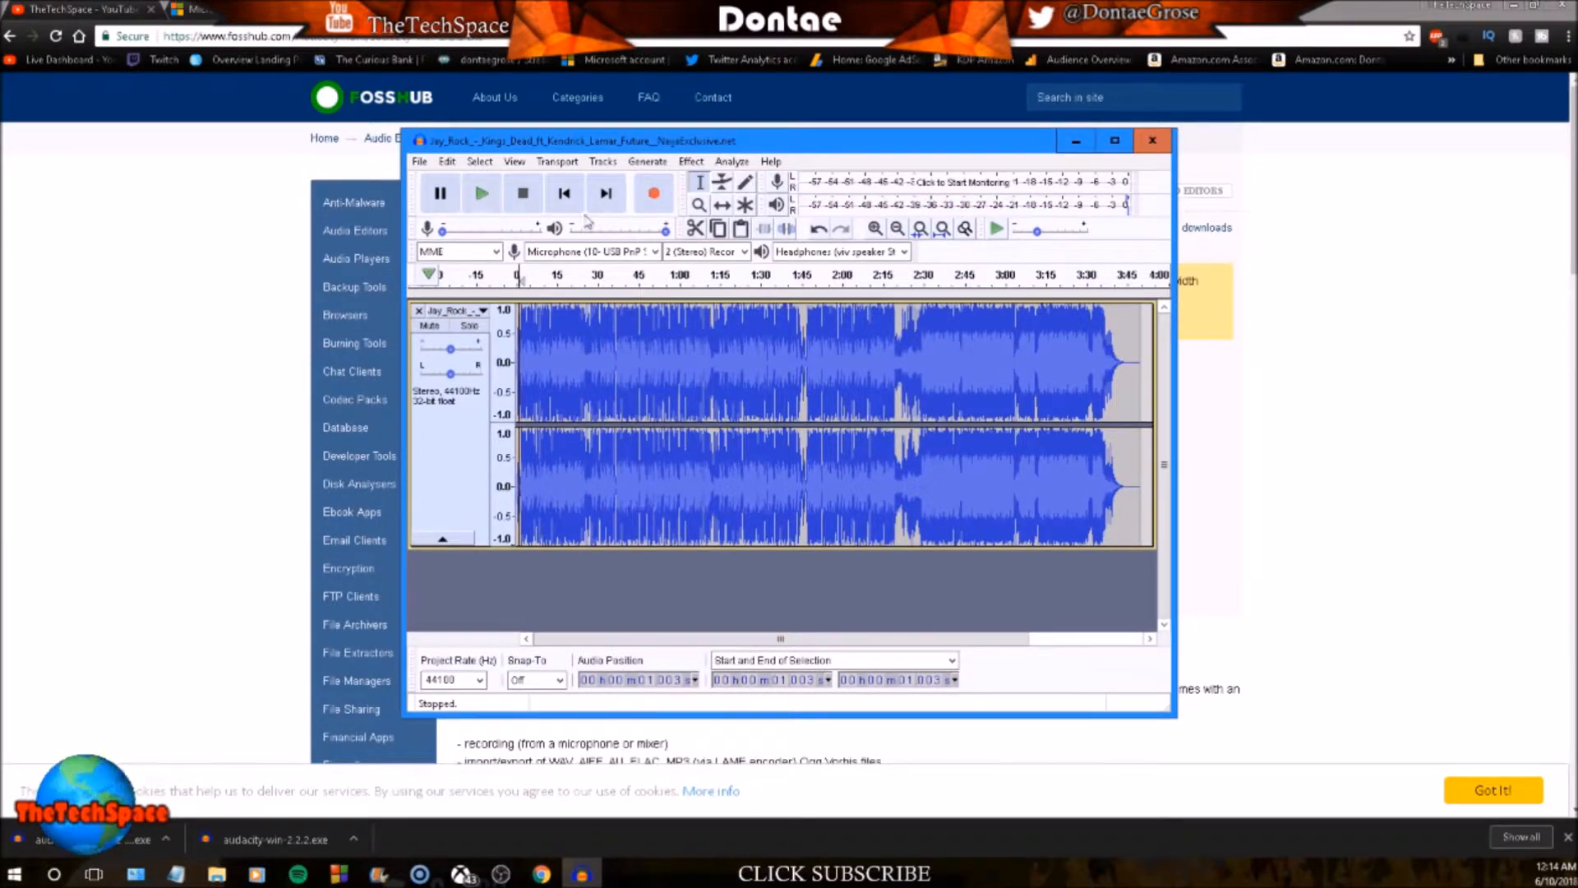
- Try again to apply the Bass and Treble effect with 10 dB bass to the track, and close the effect
{"action": "left_click", "coordinate": [692, 162]}
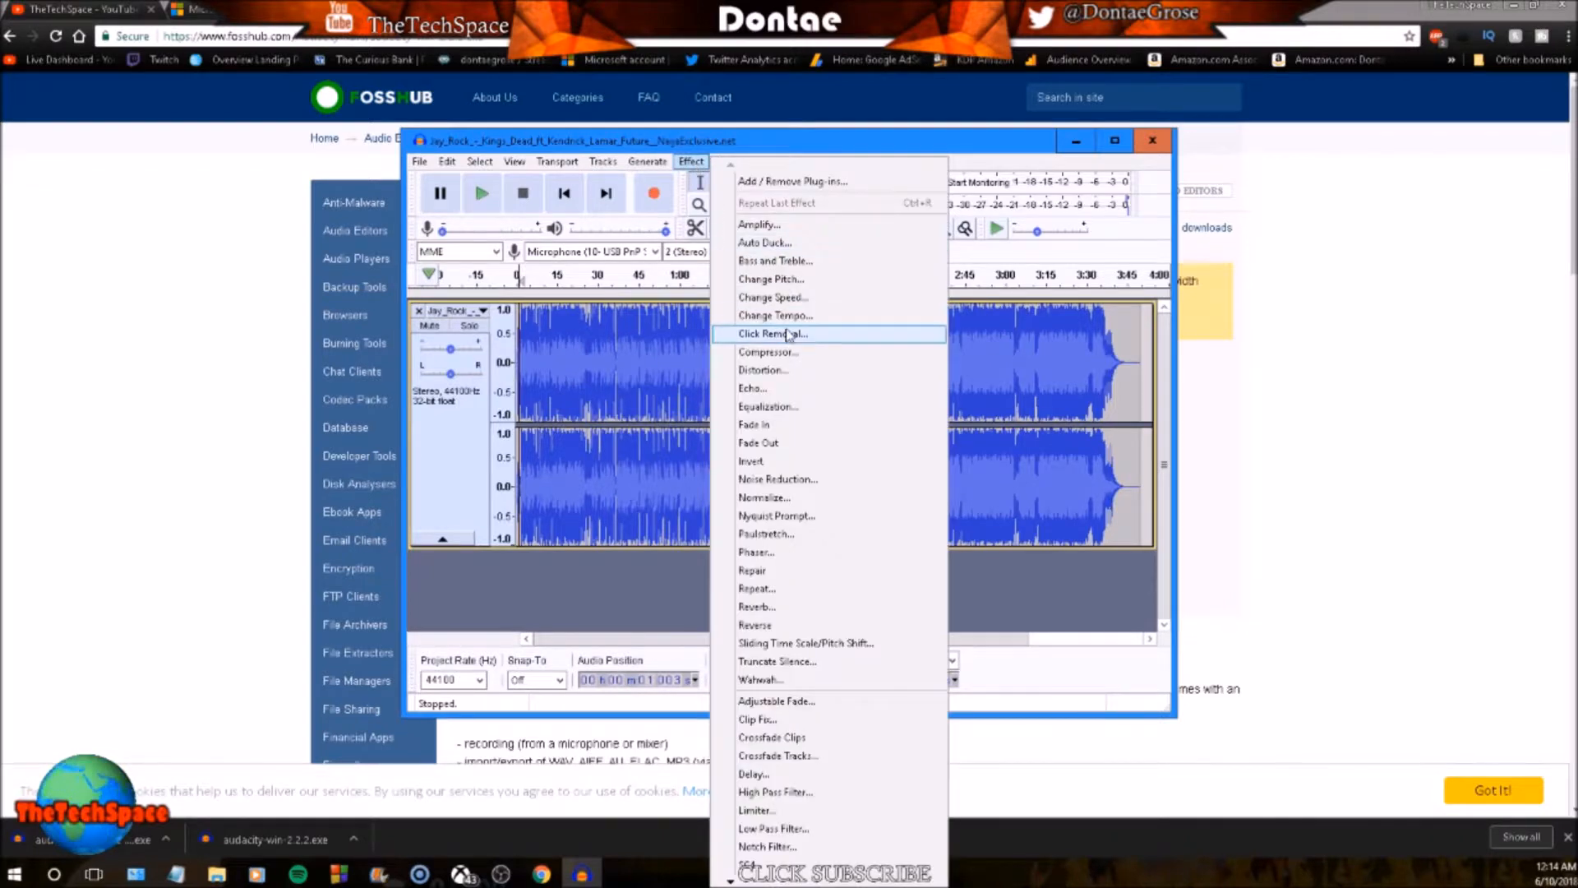
{"action": "left_click", "coordinate": [773, 260]}
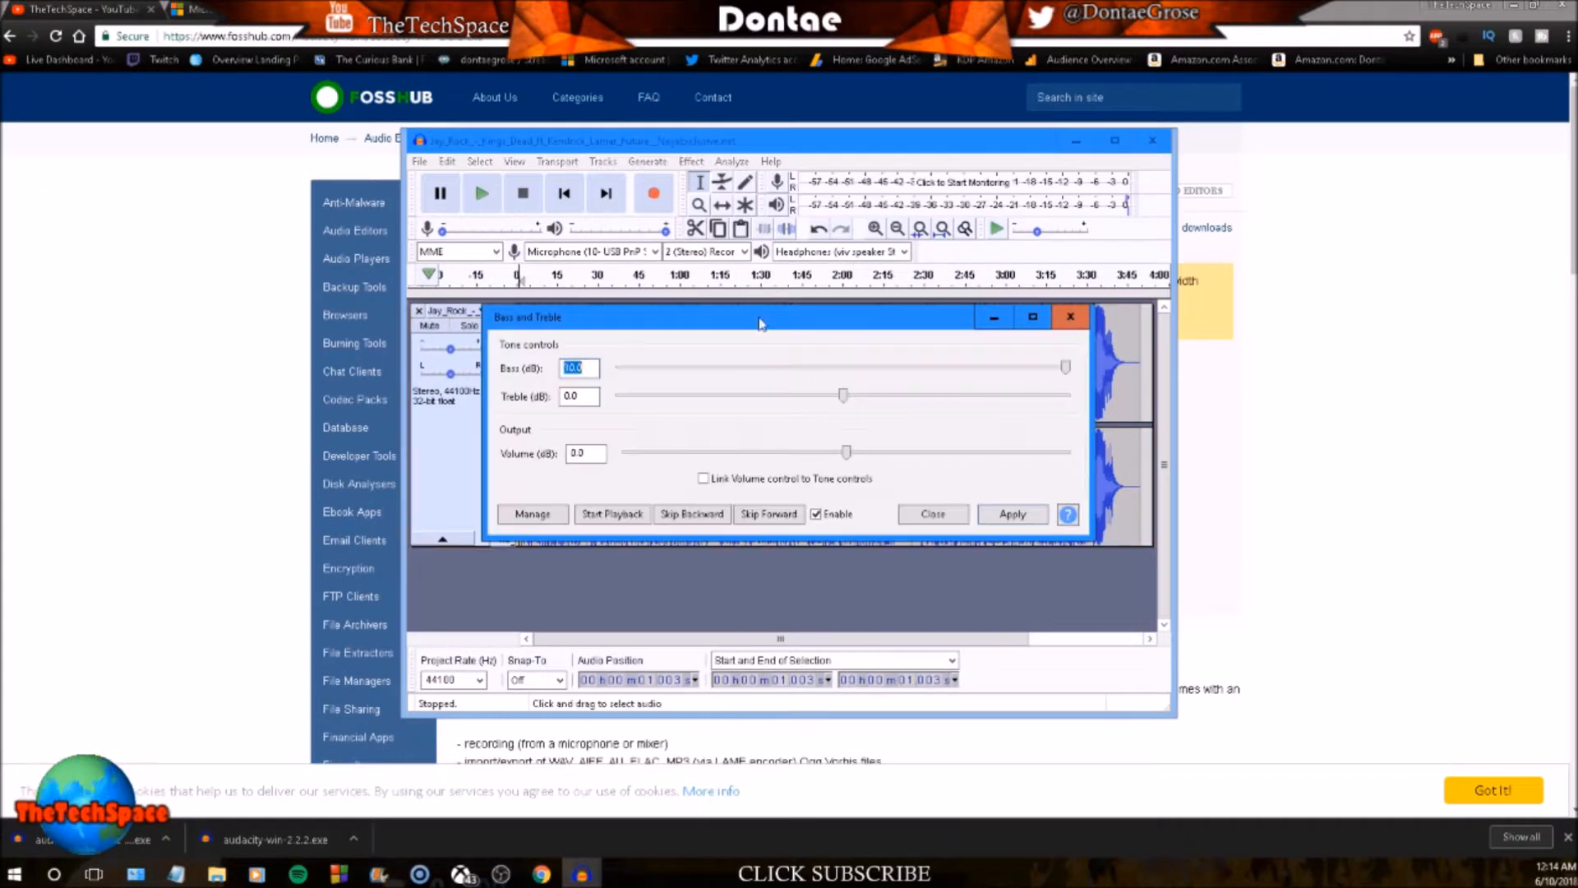
{"action": "left_click", "coordinate": [989, 518]}
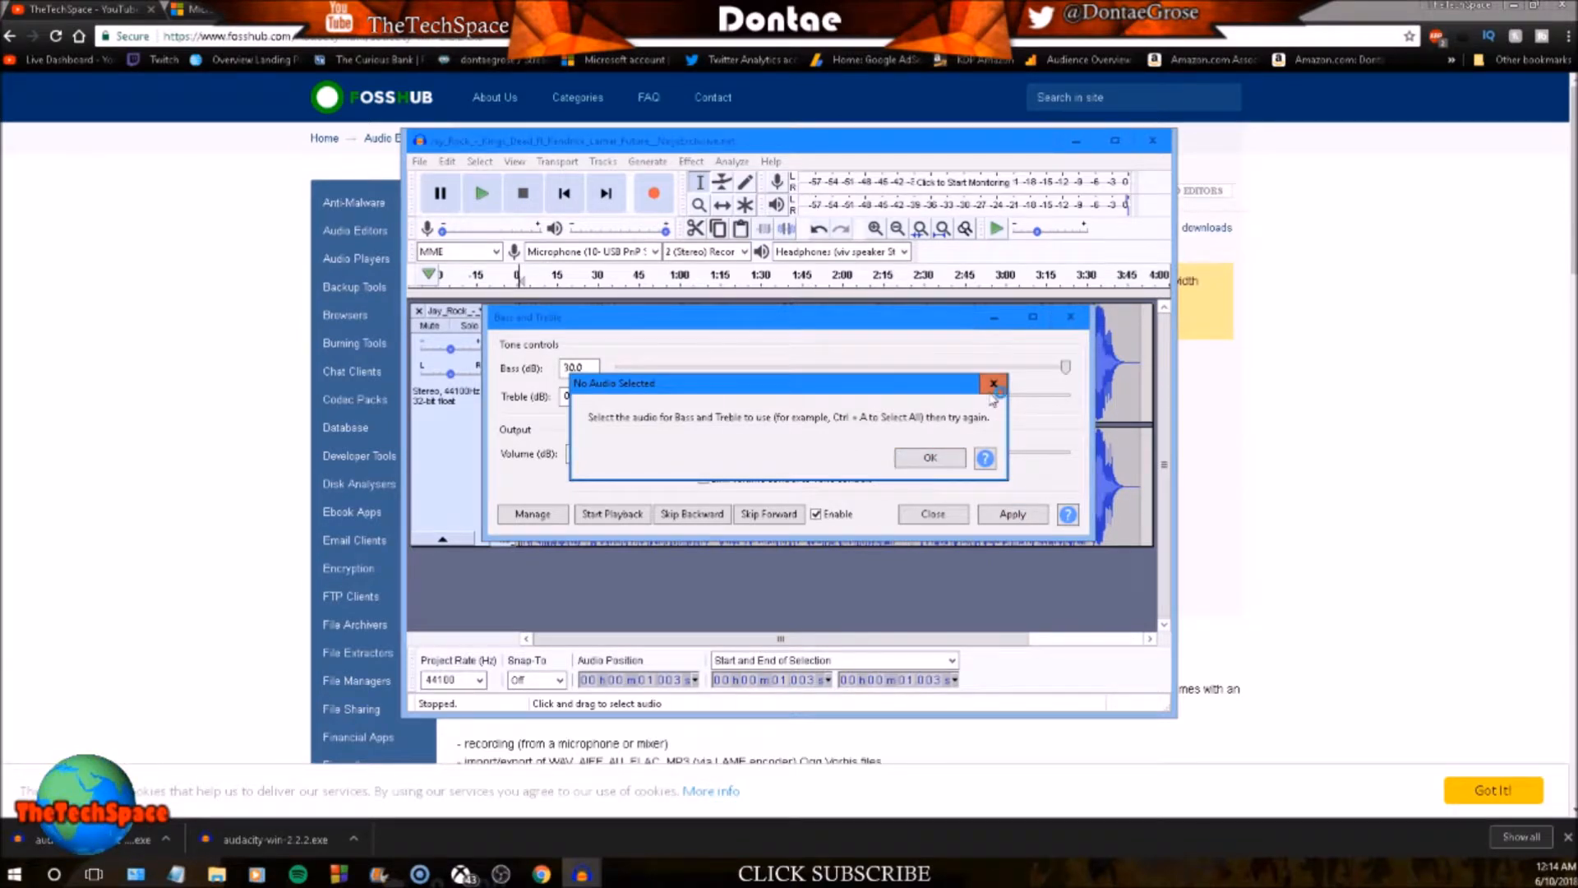
{"action": "left_click", "coordinate": [961, 466]}
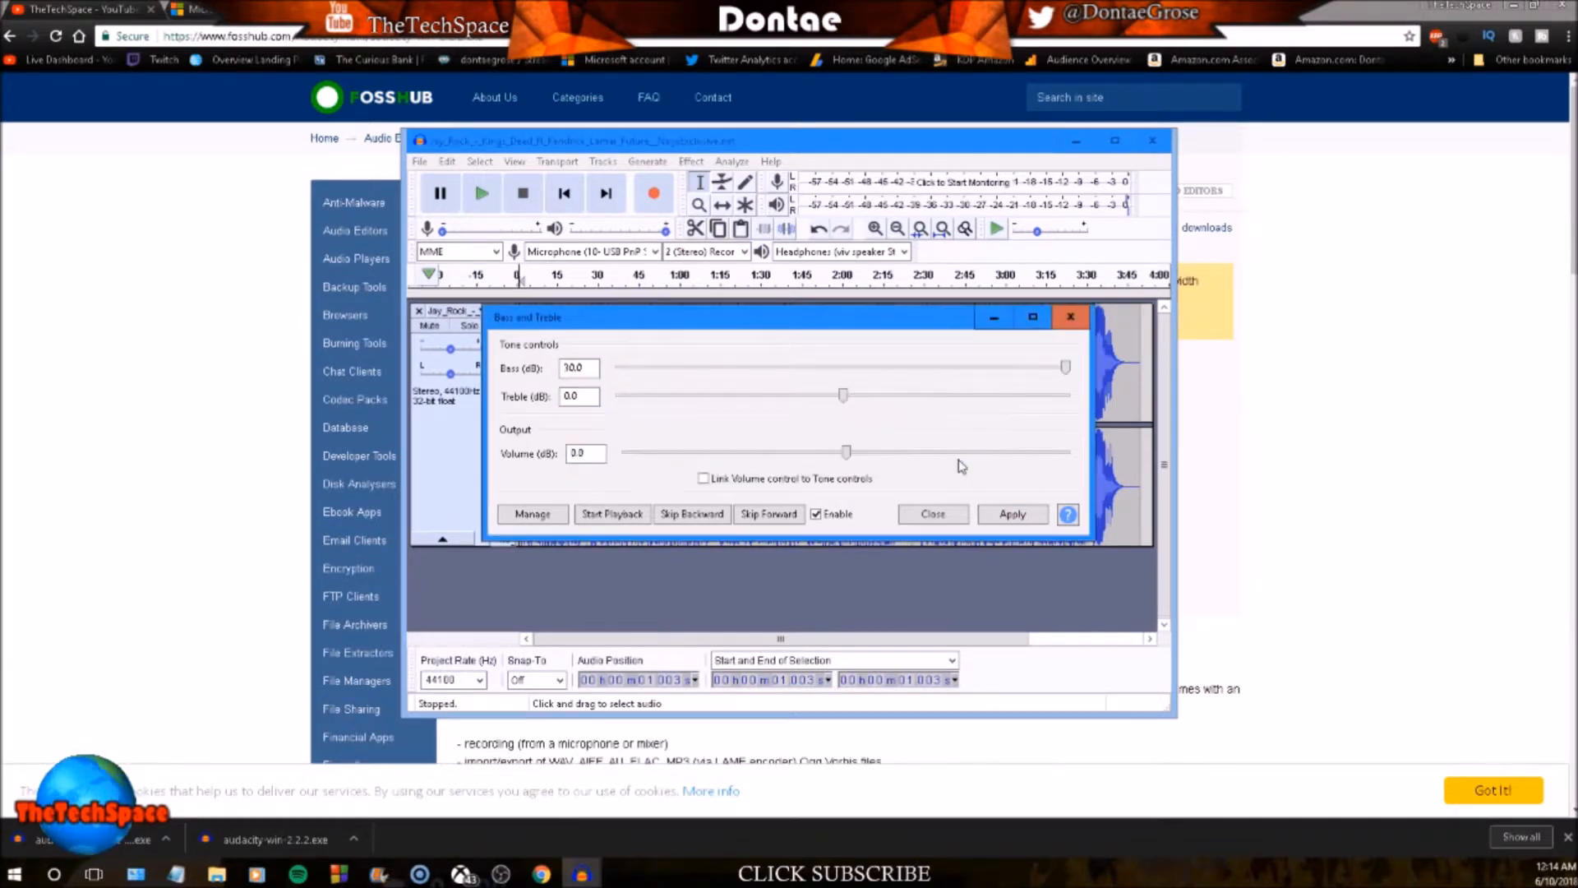
{"action": "left_click", "coordinate": [1075, 318]}
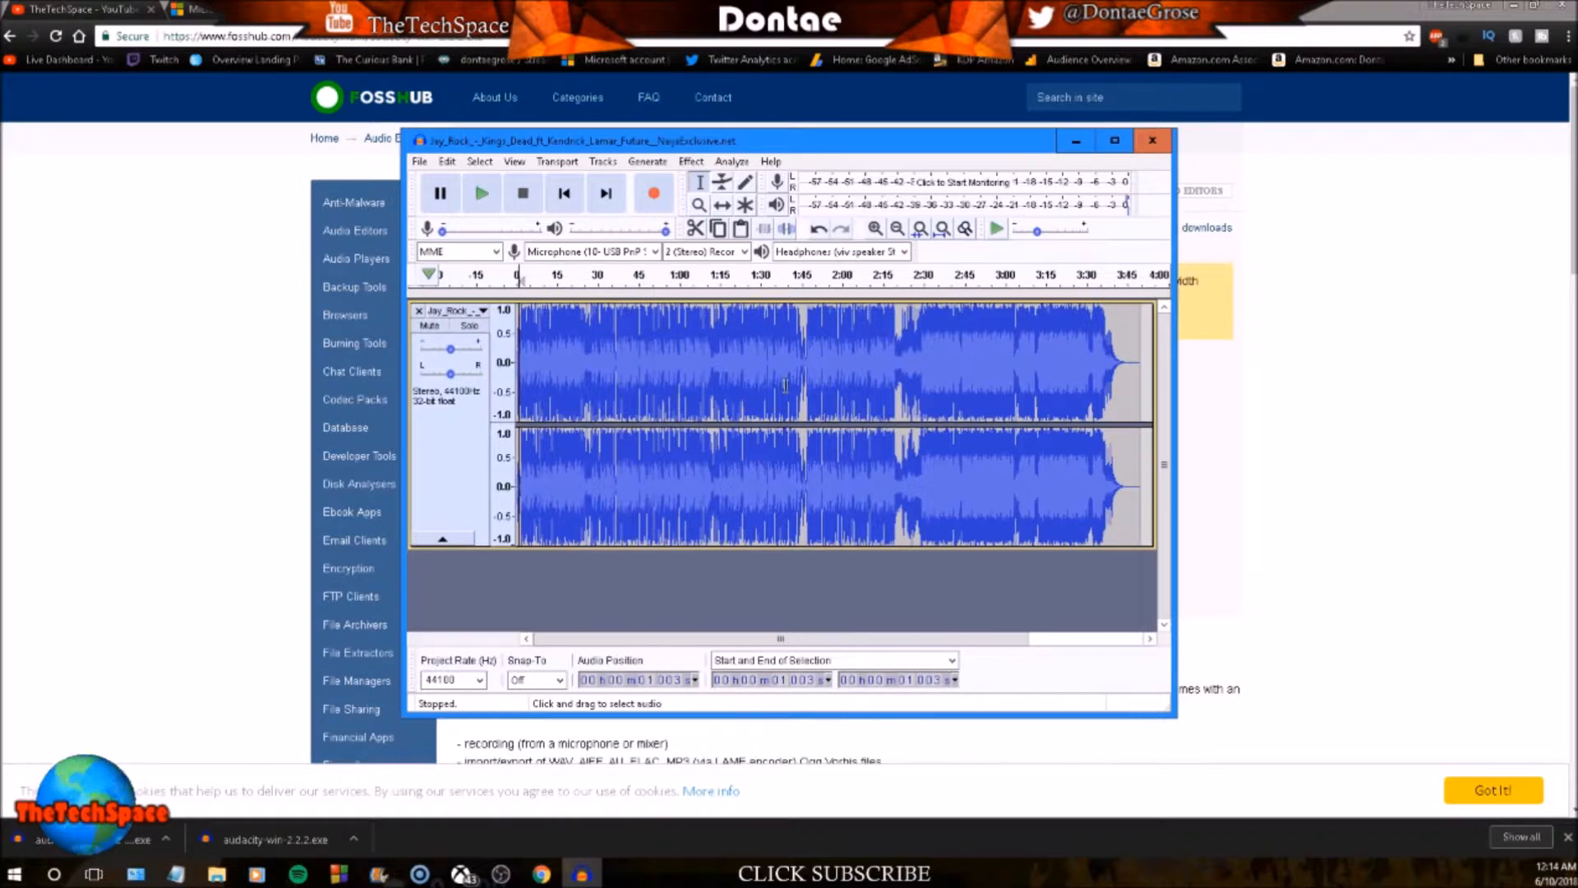
- Select the entire song and apply the Bass and Treble effect with bass at 10 dB
{"action": "left_click", "coordinate": [608, 353]}
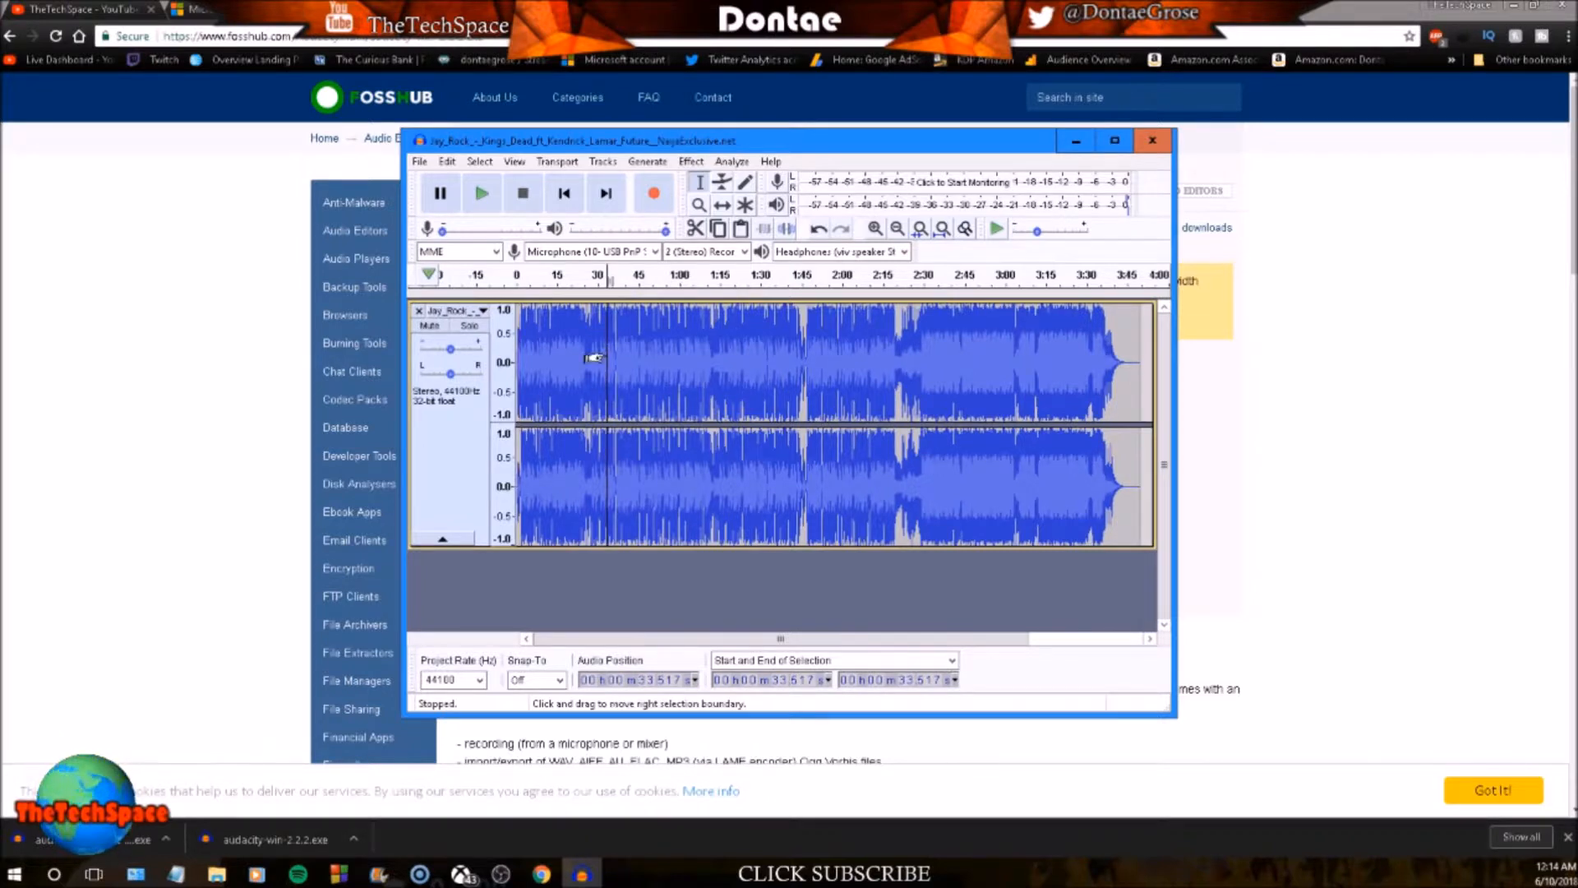
{"action": "key", "text": "ctrl+a"}
{"action": "left_click", "coordinate": [420, 162]}
{"action": "mouse_move", "coordinate": [692, 162]}
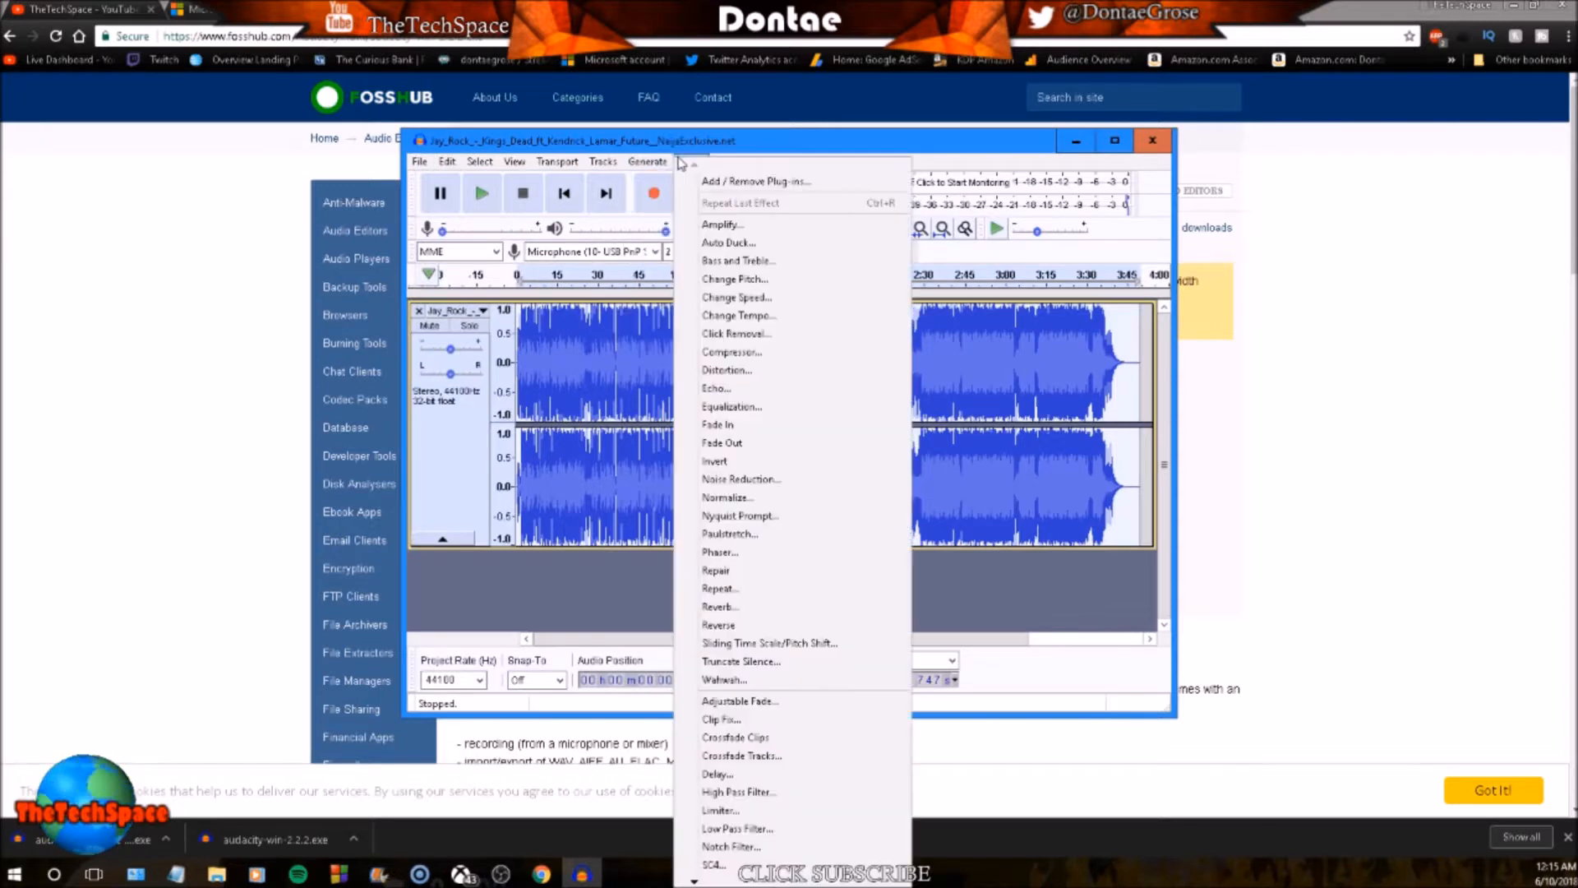
{"action": "left_click", "coordinate": [744, 261]}
{"action": "left_click", "coordinate": [1066, 367]}
{"action": "left_click", "coordinate": [1009, 522]}
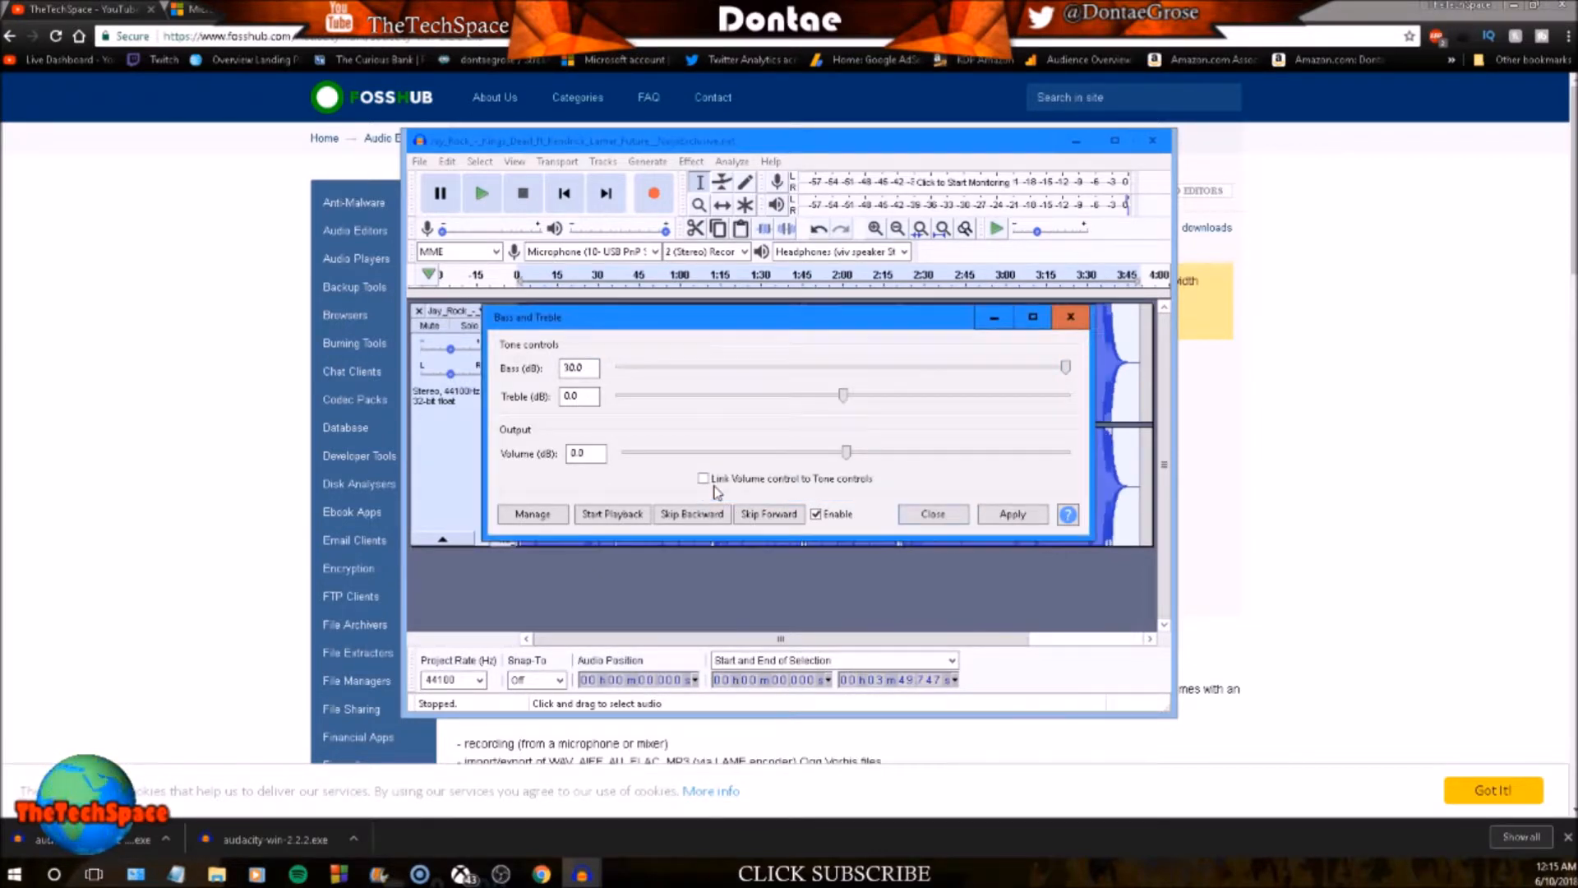
{"action": "left_click", "coordinate": [950, 516]}
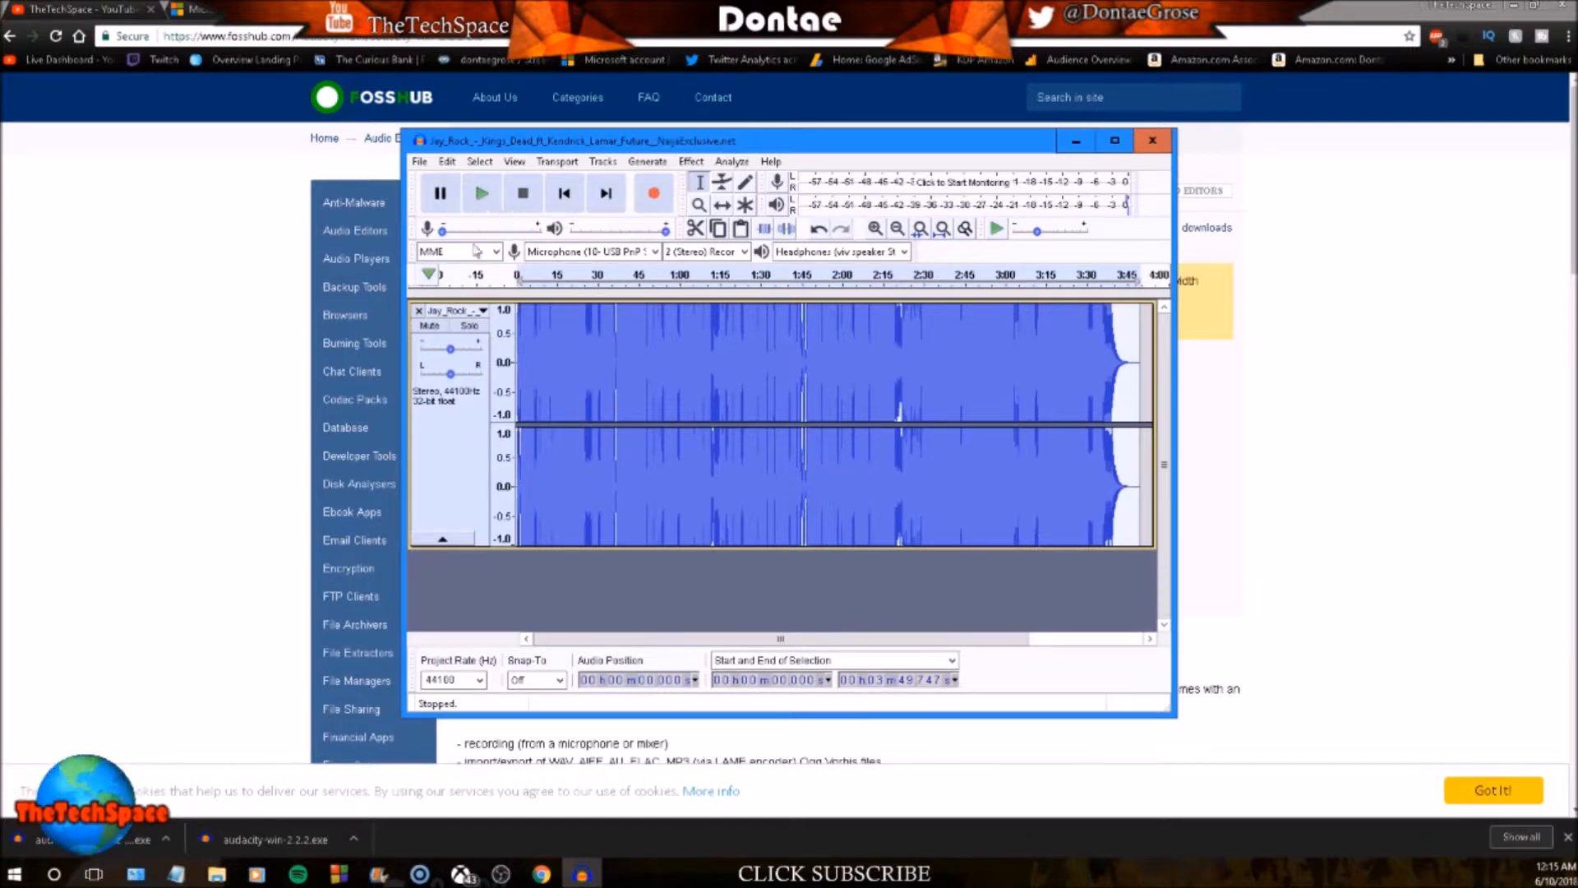
- Play the bass-boosted song from the start for a few seconds and pause it
{"action": "left_click", "coordinate": [476, 190]}
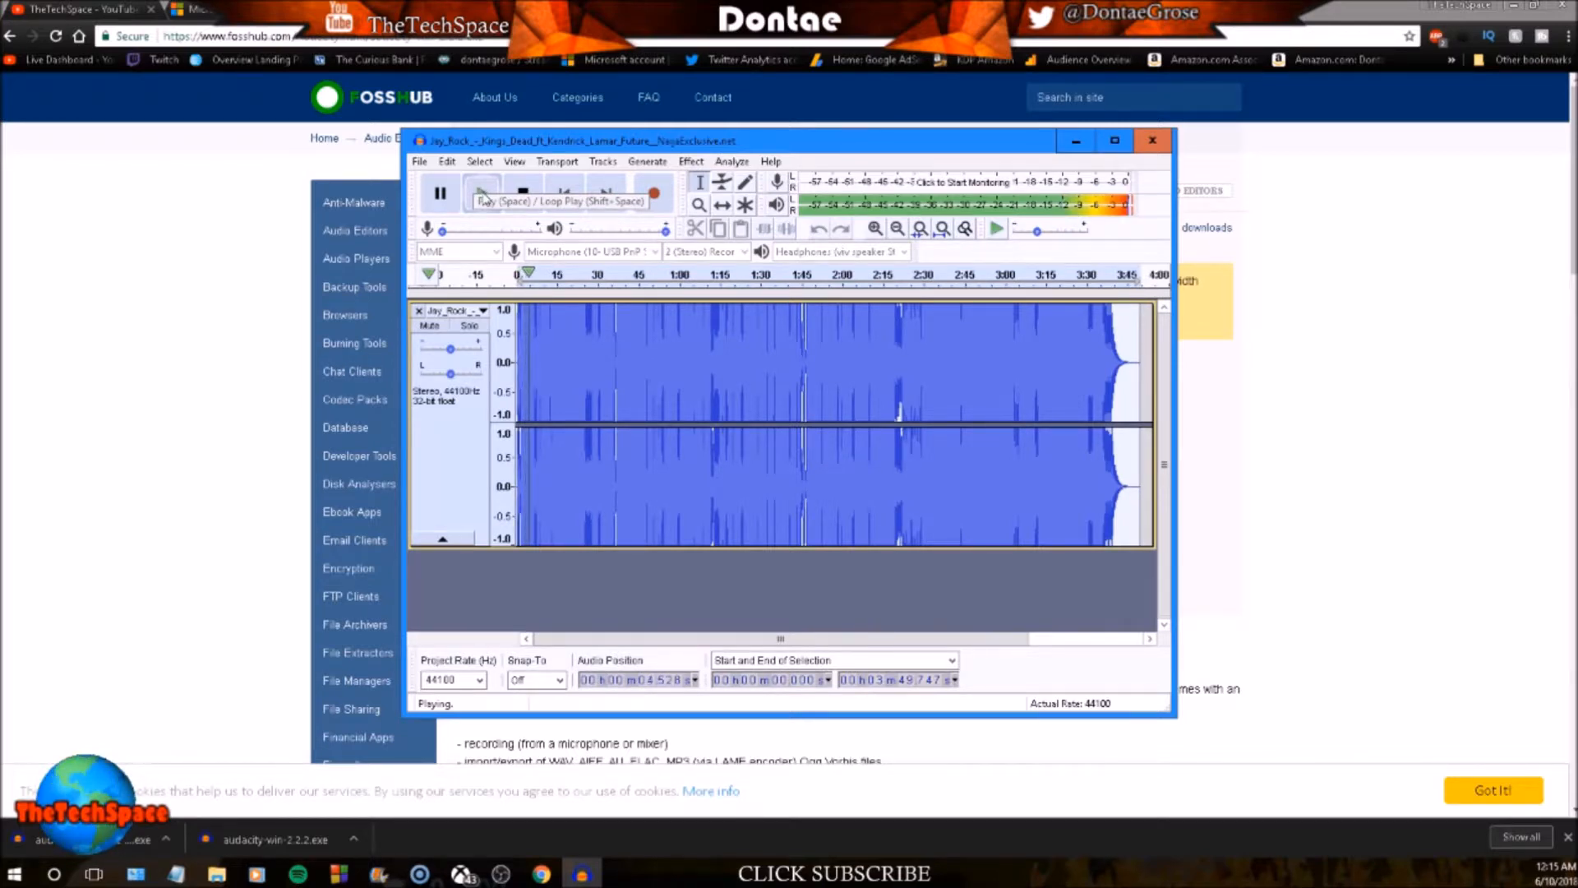
{"action": "left_click", "coordinate": [451, 197]}
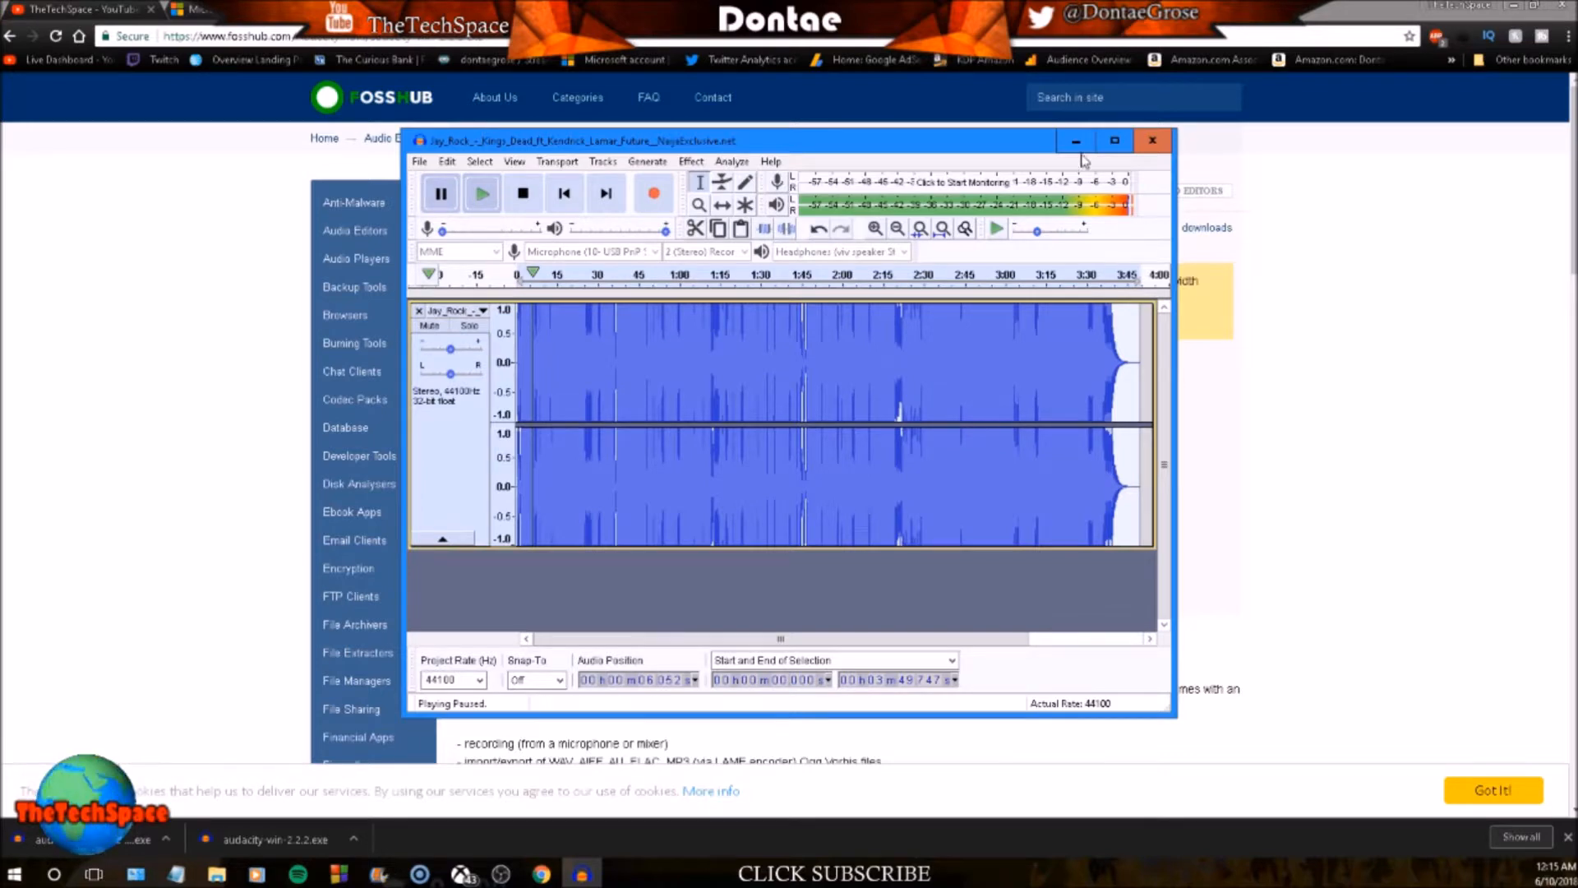
- Maximize the editor window and make the song's track taller
{"action": "left_click", "coordinate": [1115, 140]}
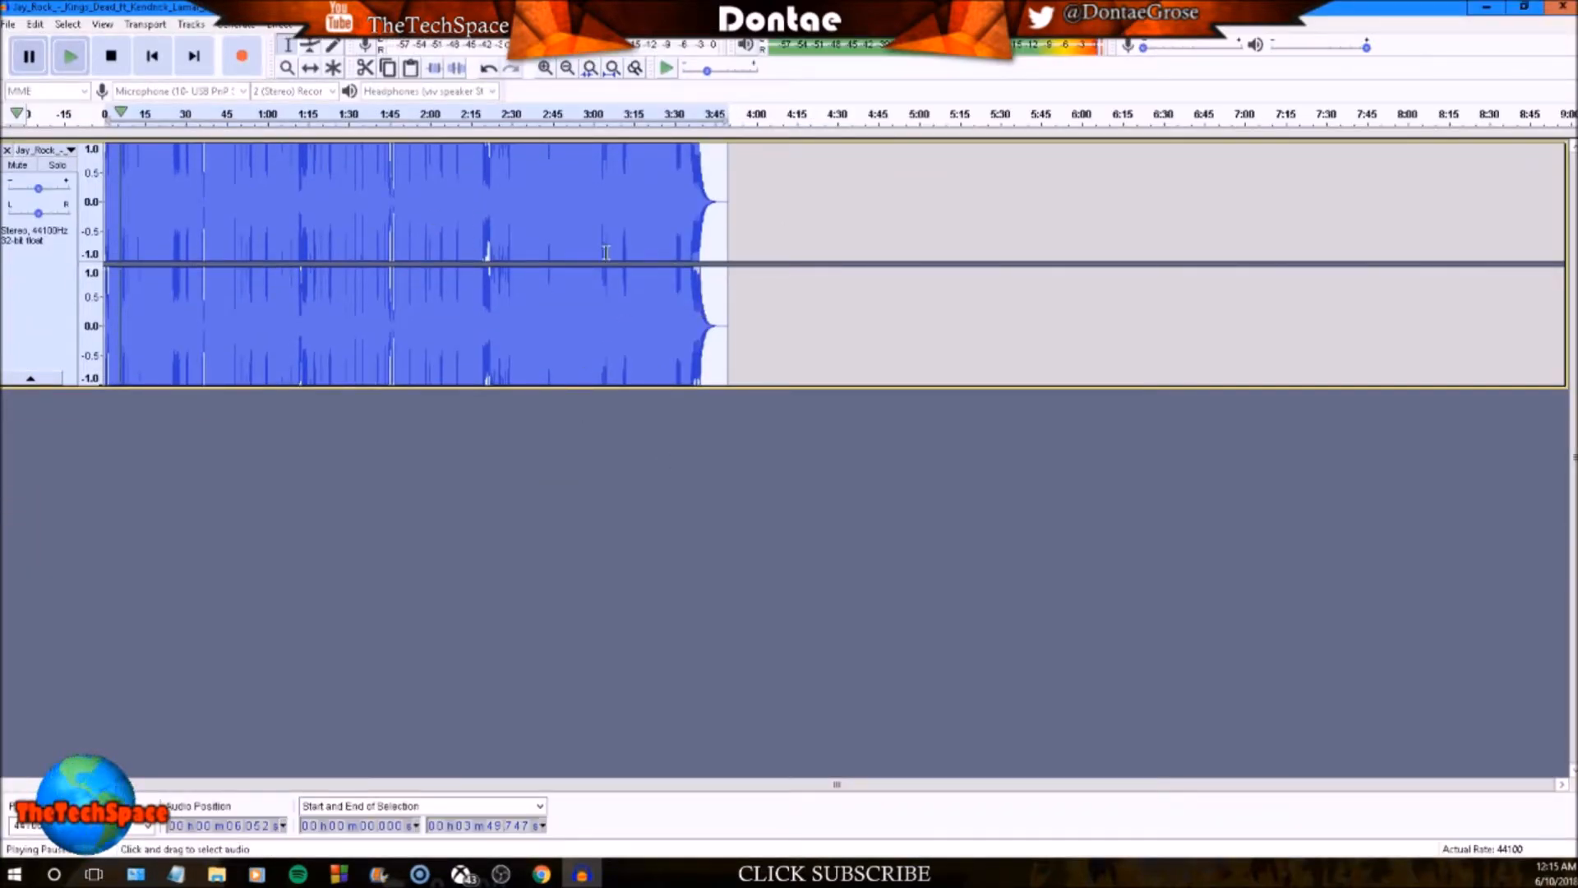
{"action": "left_click_drag", "start_coordinate": [725, 386], "coordinate": [737, 587]}
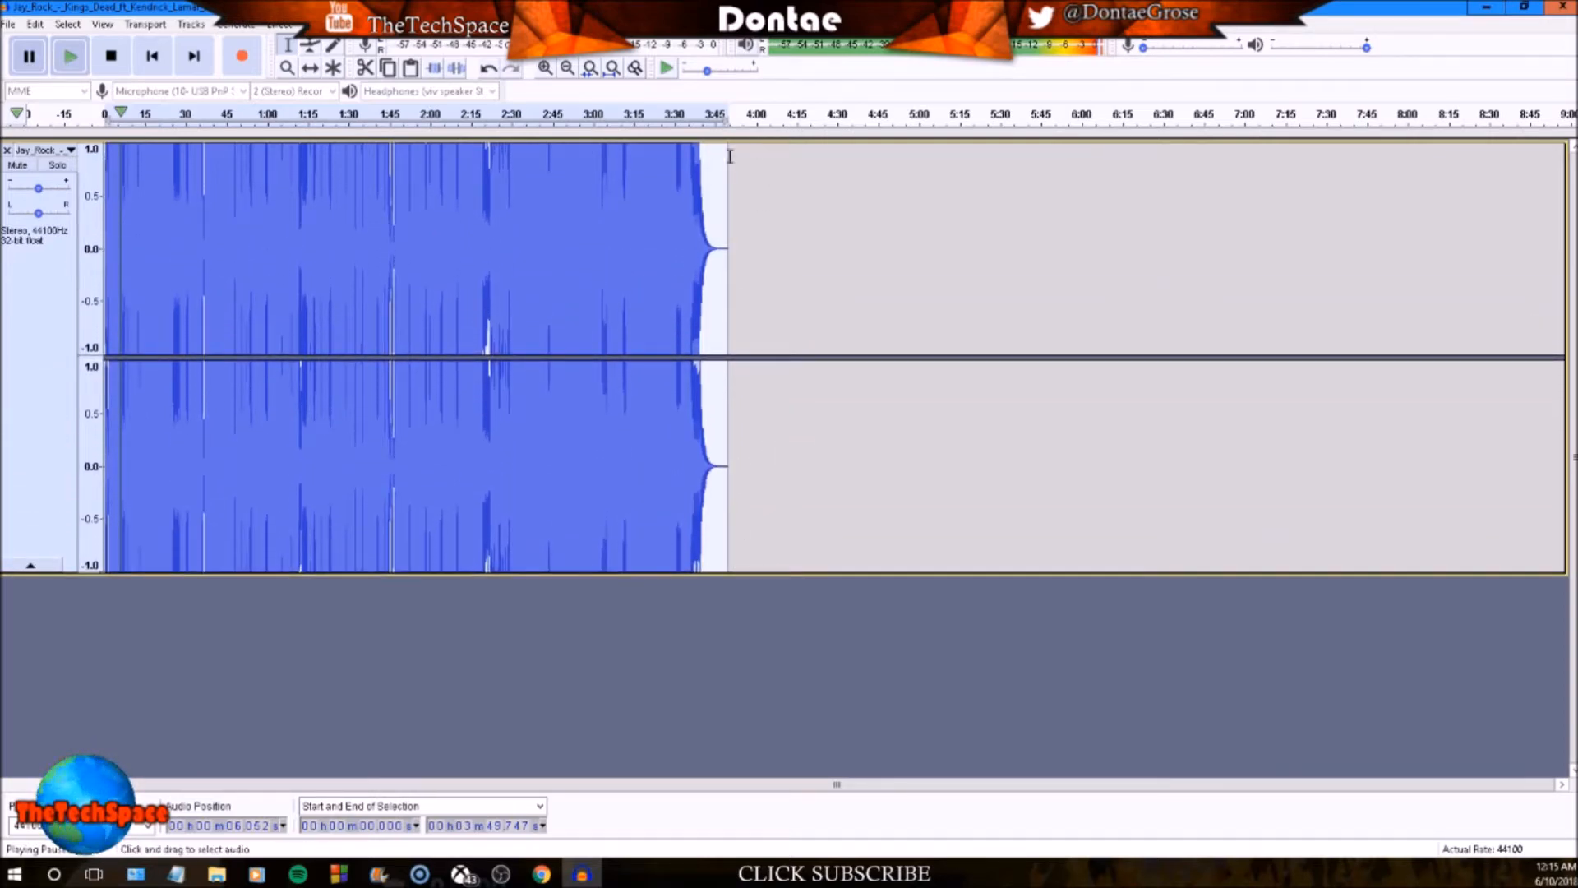
{"action": "left_click_drag", "start_coordinate": [740, 573], "coordinate": [748, 463]}
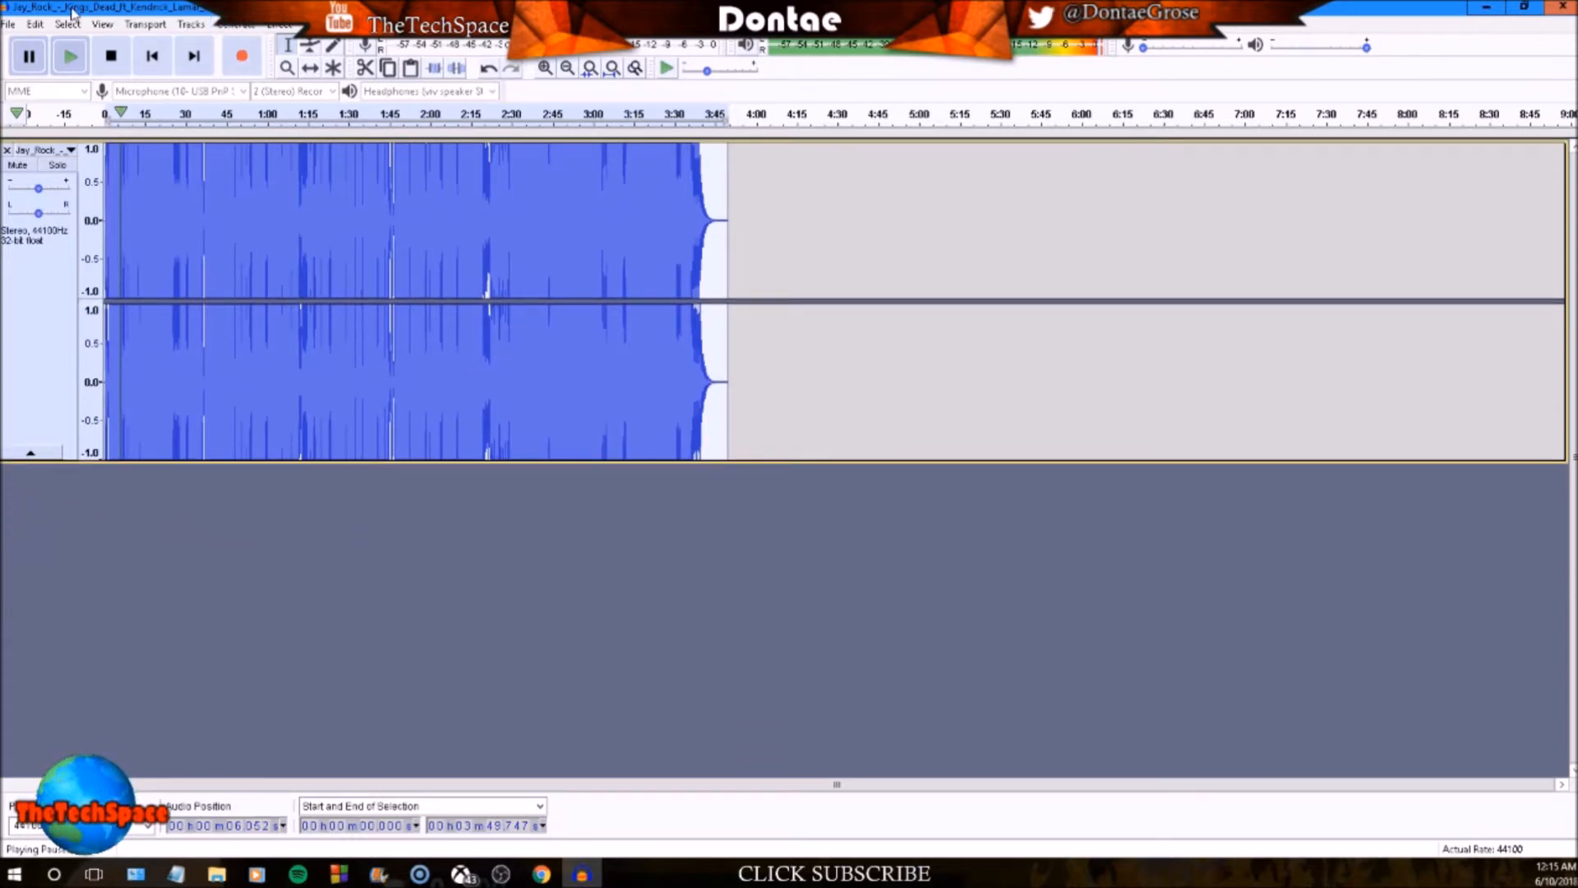
{"action": "left_click", "coordinate": [284, 25]}
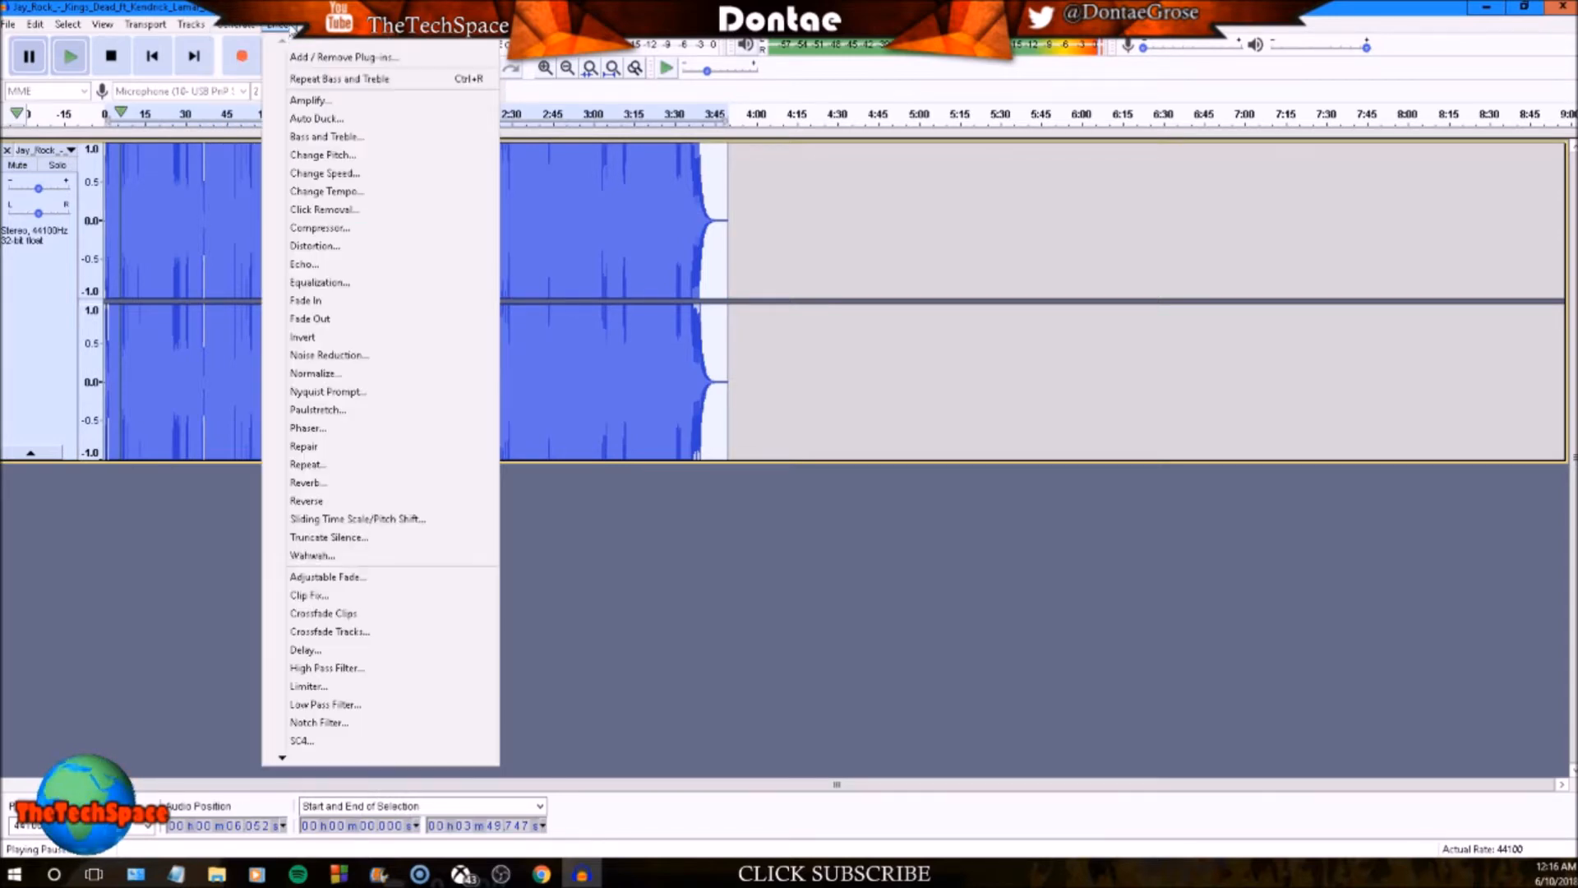
{"action": "left_click", "coordinate": [273, 28]}
{"action": "left_click", "coordinate": [272, 27]}
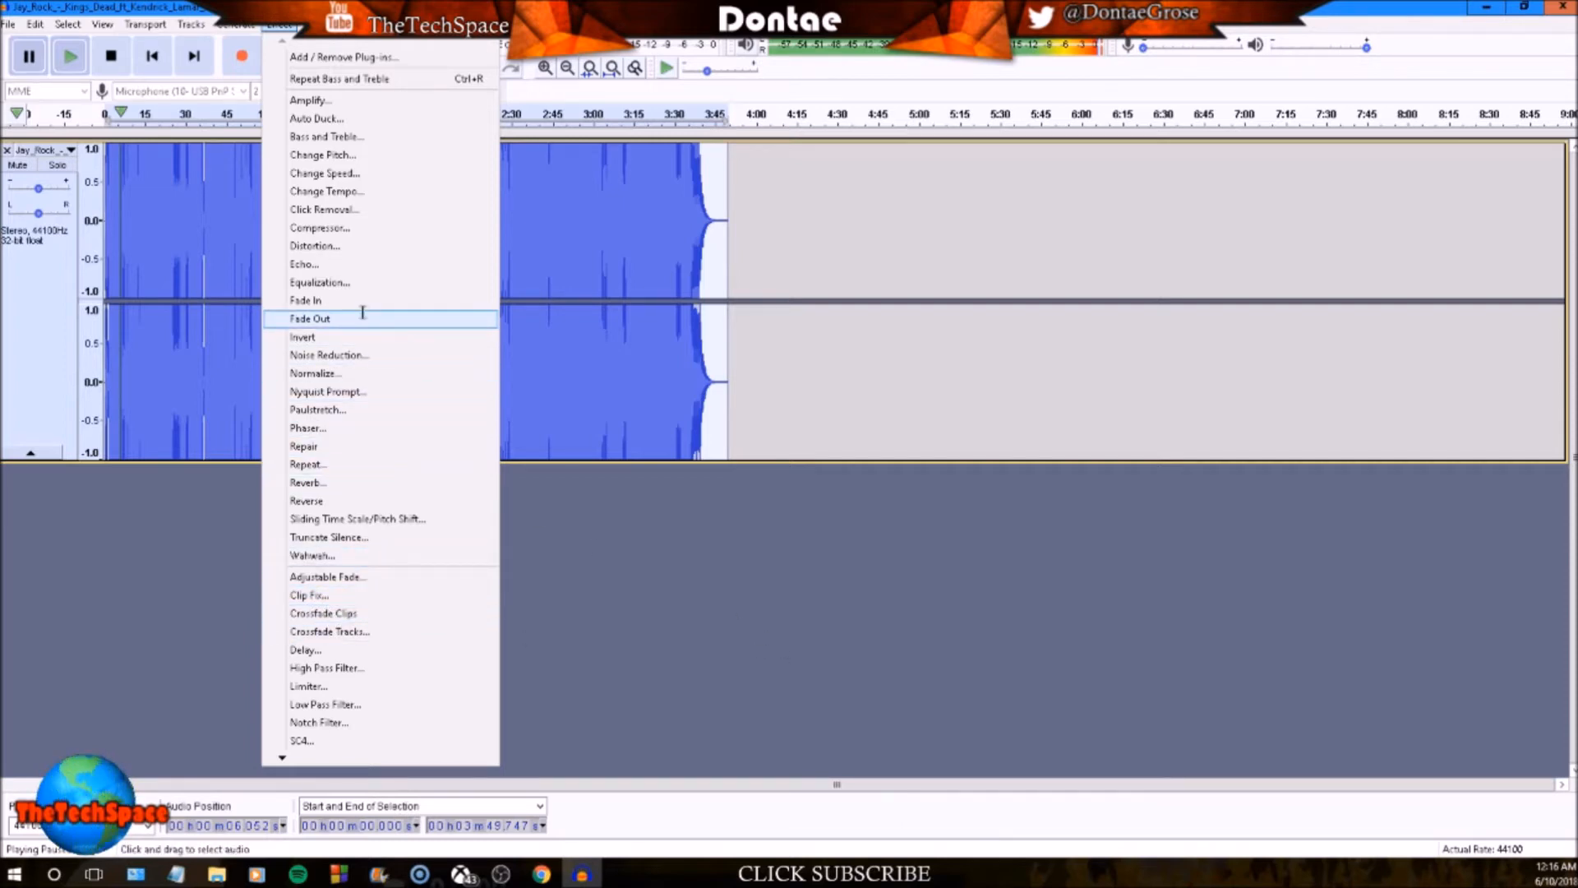
- Try scrubbing near the start of the song, stop playback, and place the cursor at about 24 seconds
{"action": "left_click", "coordinate": [122, 198]}
{"action": "left_click", "coordinate": [162, 134]}
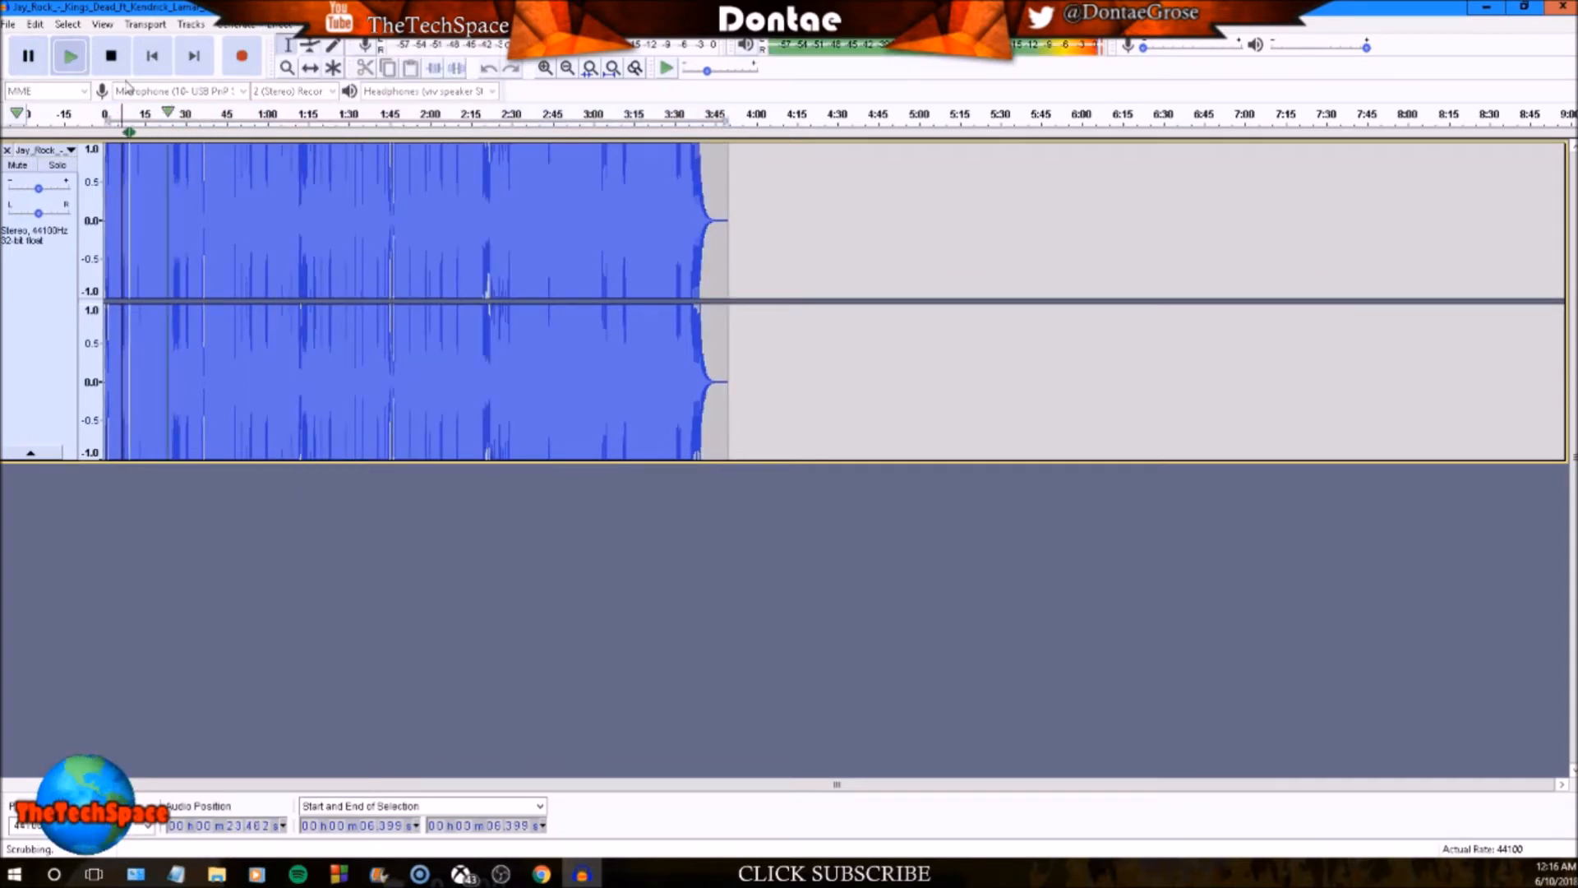
{"action": "left_click", "coordinate": [114, 60]}
{"action": "left_click_drag", "start_coordinate": [152, 134], "coordinate": [171, 134]}
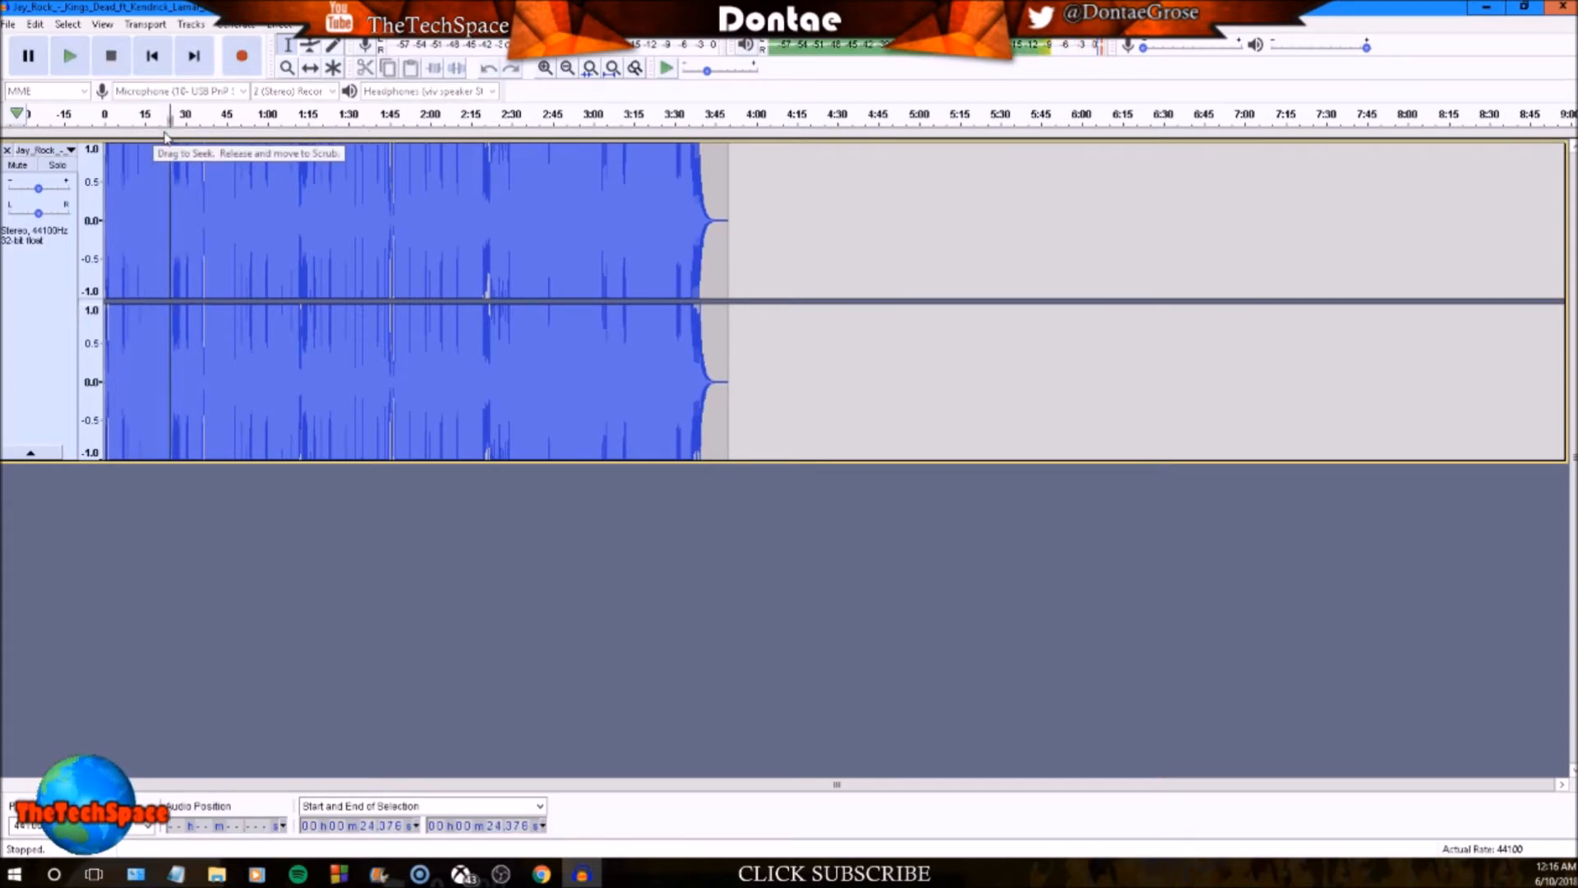
- Play the song from about 20 seconds, dismiss the timeline options, and pause playback
{"action": "left_click", "coordinate": [158, 117]}
{"action": "right_click", "coordinate": [161, 120]}
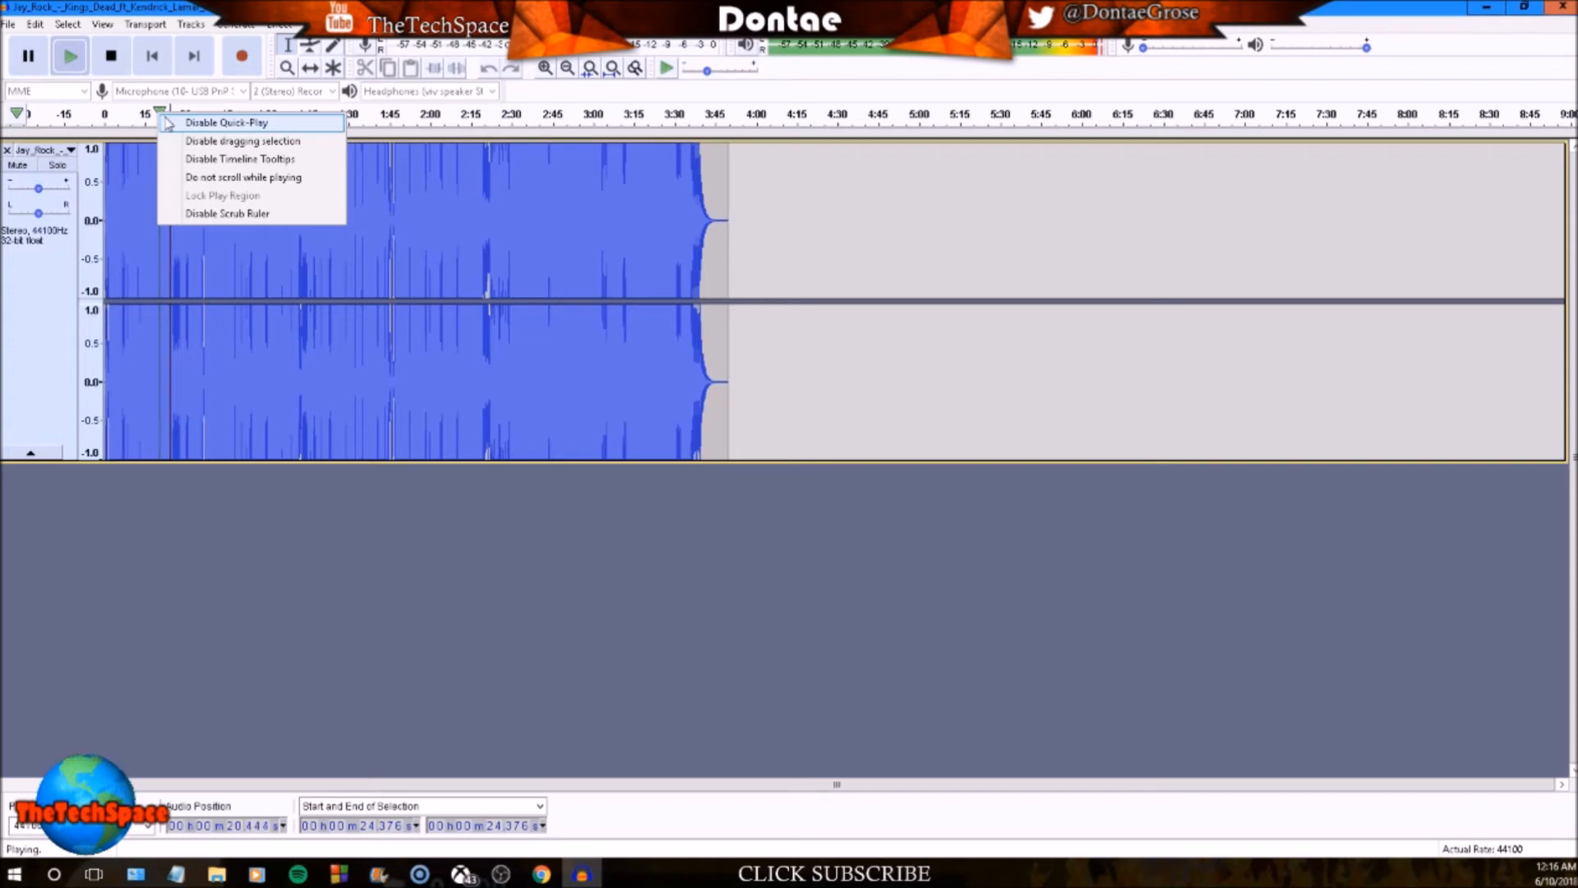
{"action": "left_click", "coordinate": [168, 123]}
{"action": "left_click", "coordinate": [43, 61]}
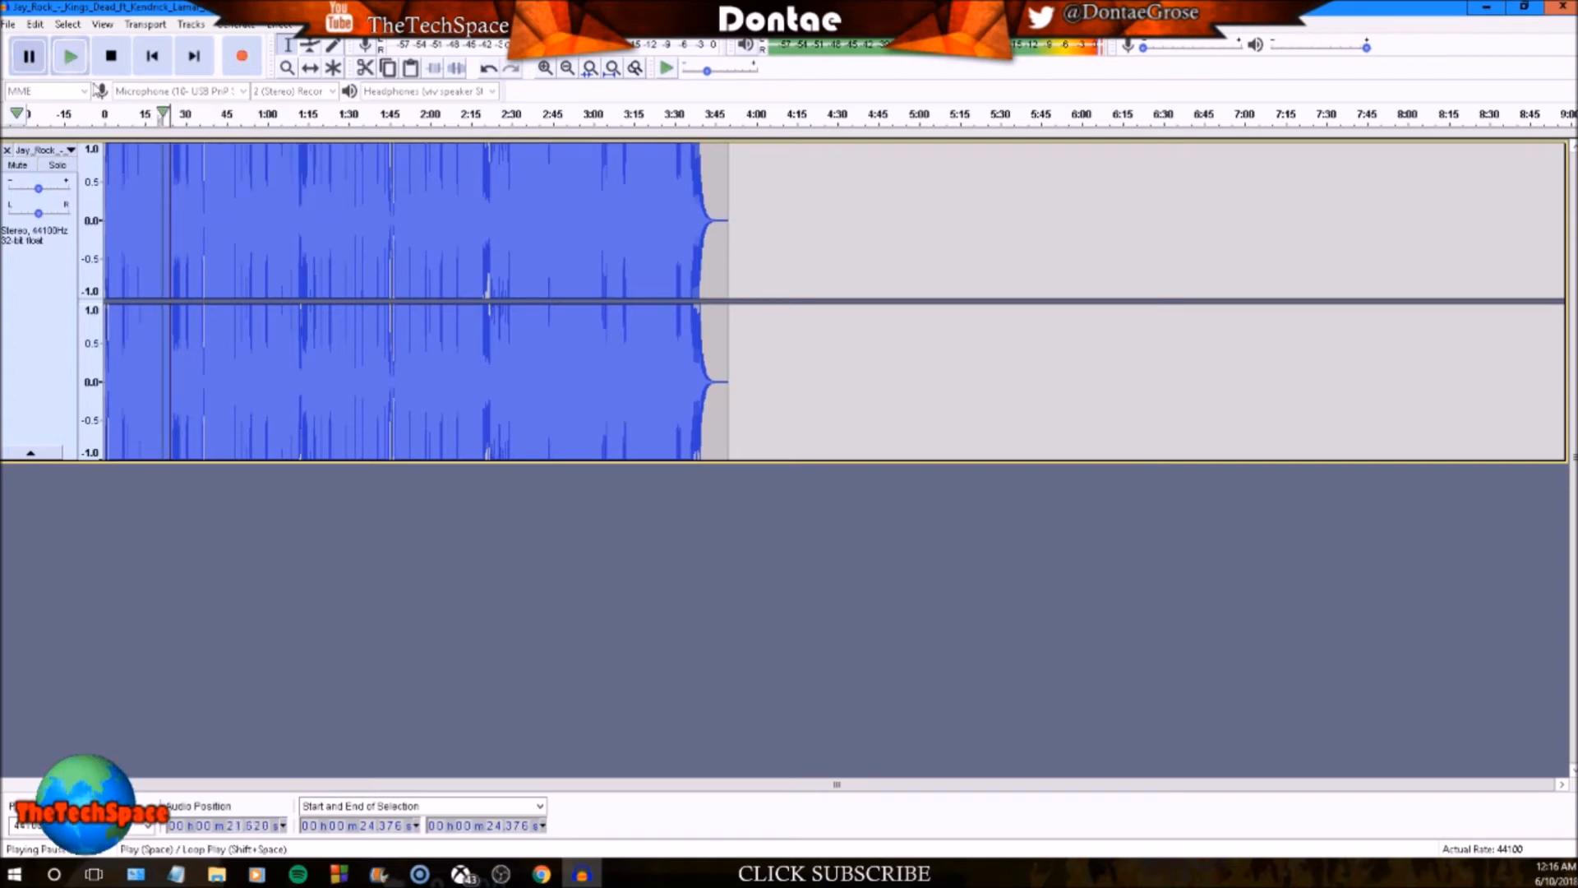
{"action": "right_click", "coordinate": [183, 115]}
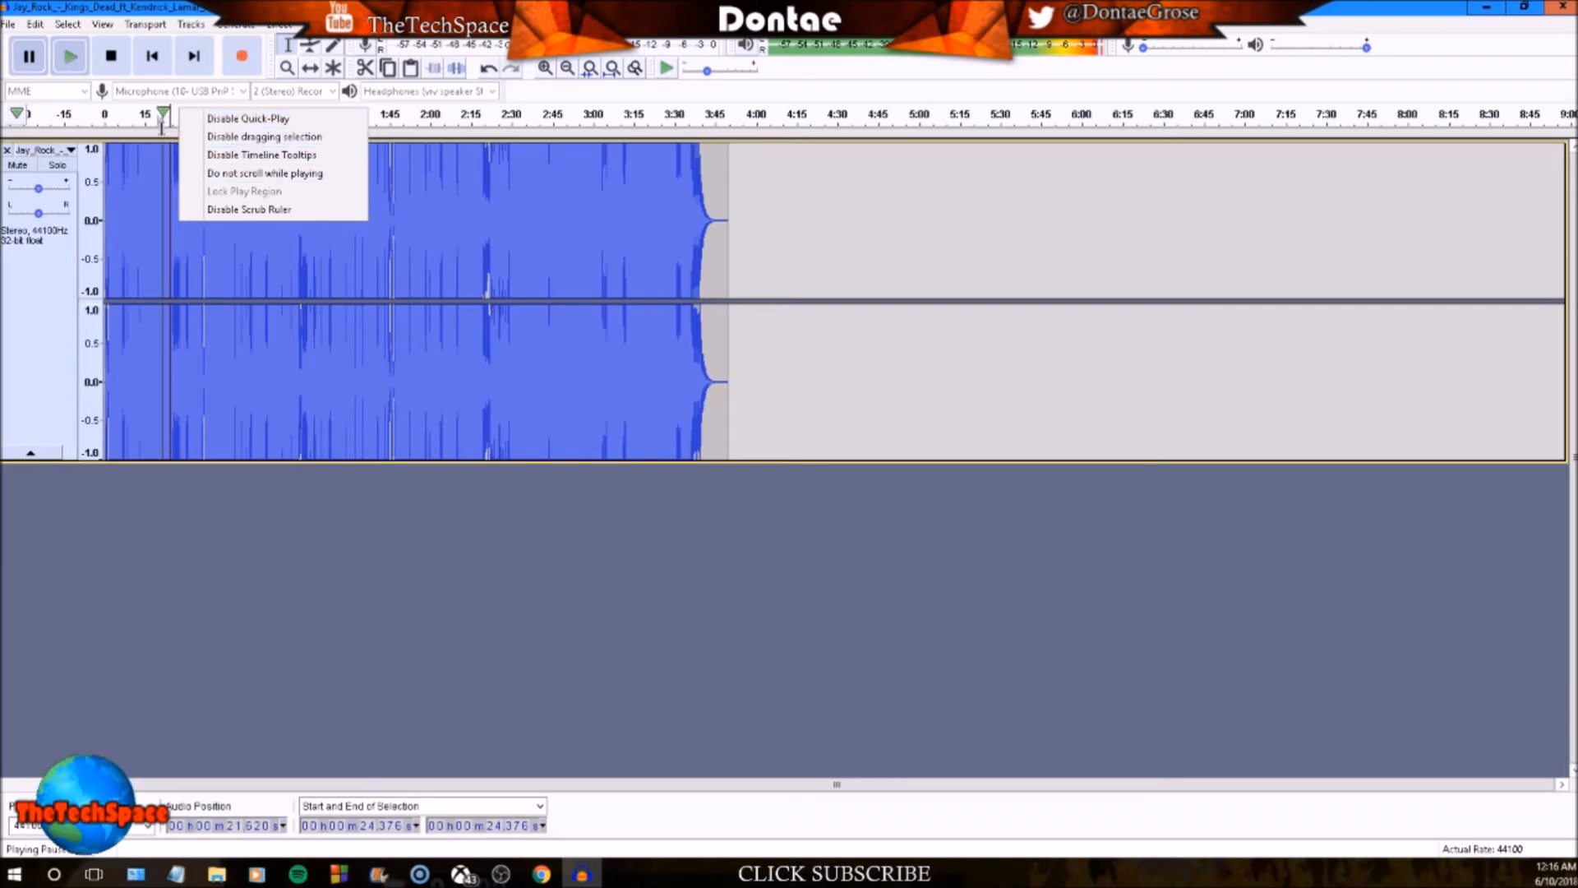
{"action": "left_click", "coordinate": [162, 134]}
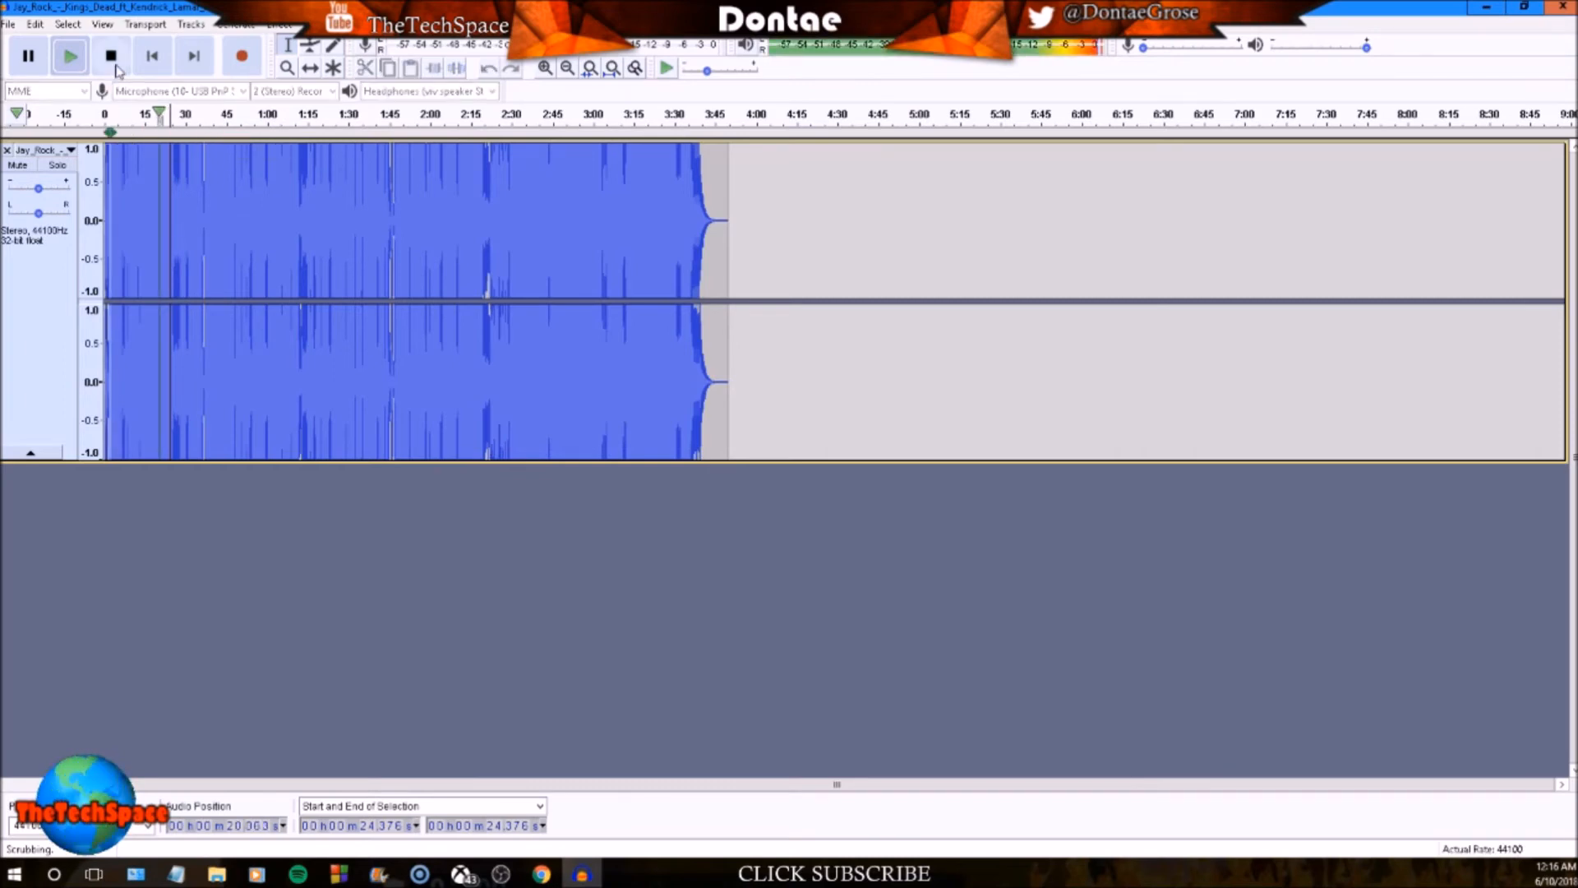
{"action": "left_click", "coordinate": [114, 63]}
- Select the section from about 20 seconds to 1:48 on the timeline and cut it from the song
{"action": "left_click_drag", "start_coordinate": [159, 112], "coordinate": [400, 132]}
{"action": "left_click", "coordinate": [111, 55]}
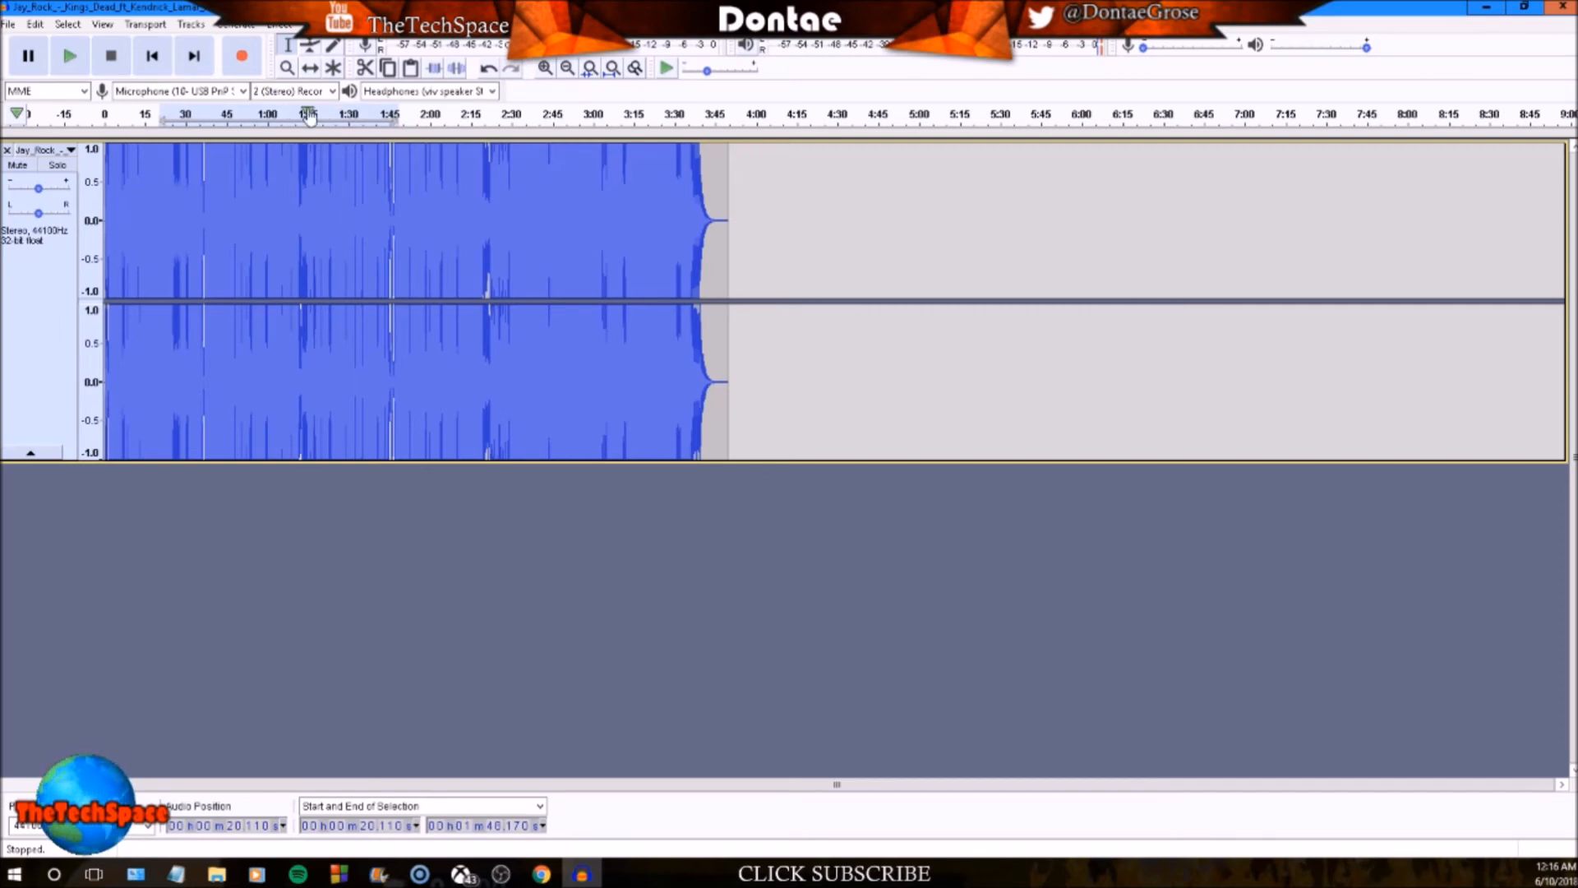
{"action": "left_click", "coordinate": [366, 69]}
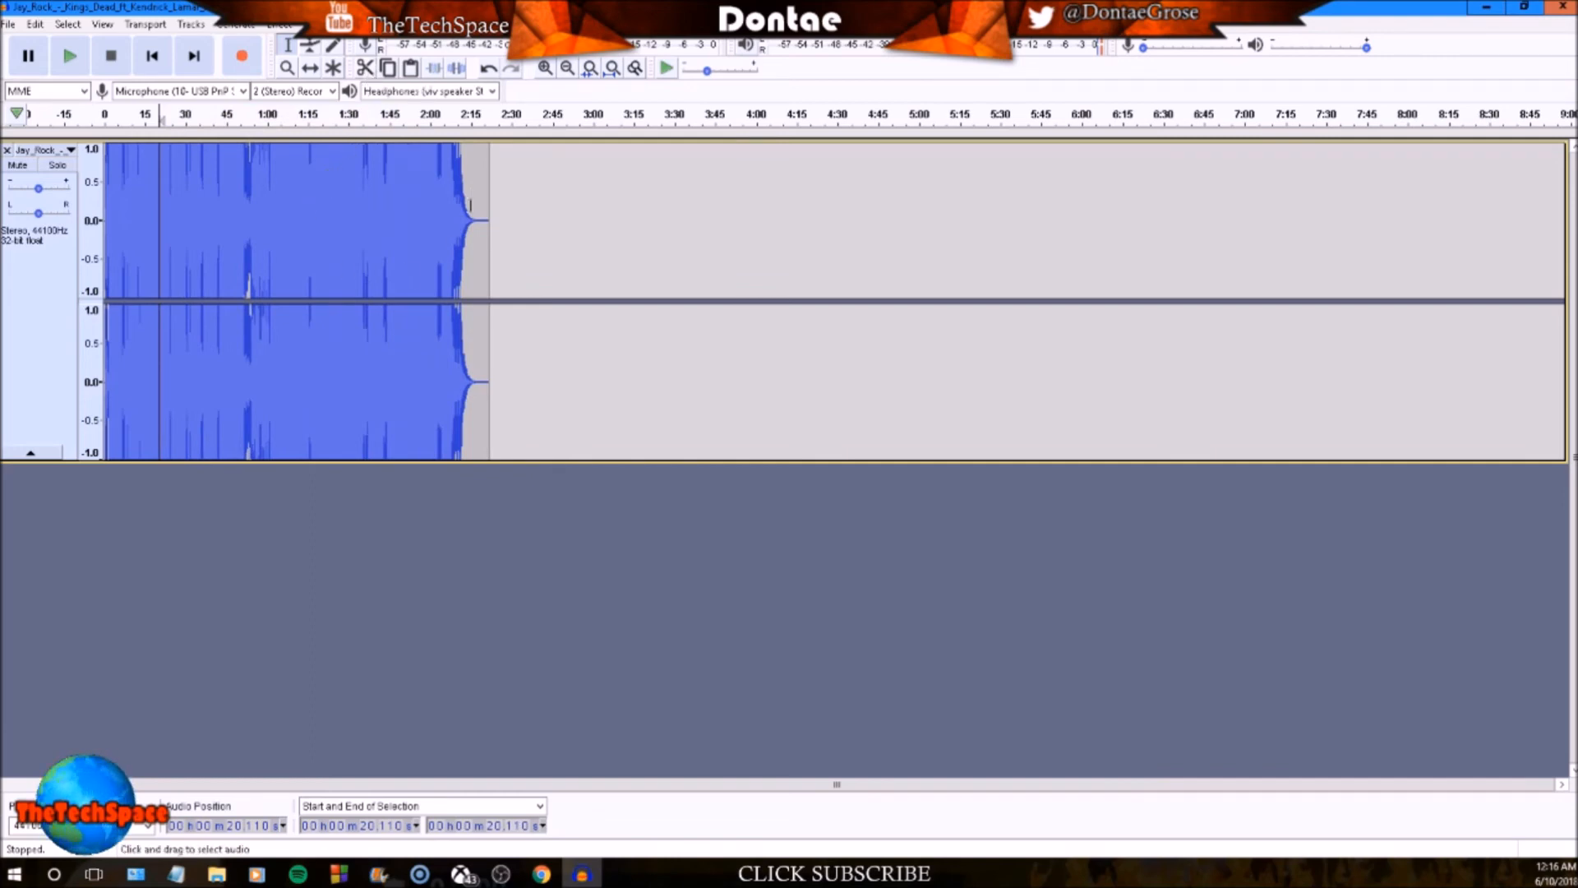